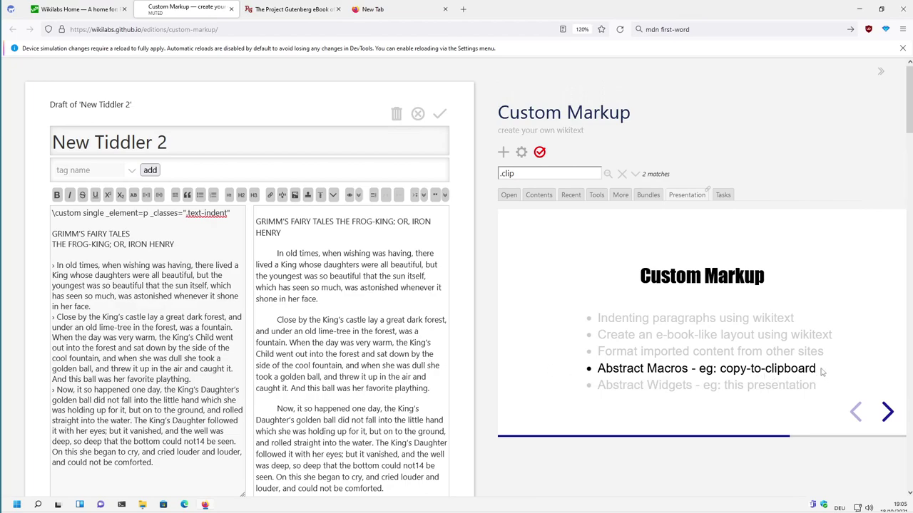
# Open the .example-macro tiddler from the .clip search results and copy its three \custom pragma definitions
pyautogui.moveTo(717, 369); pyautogui.dragTo(817, 368)
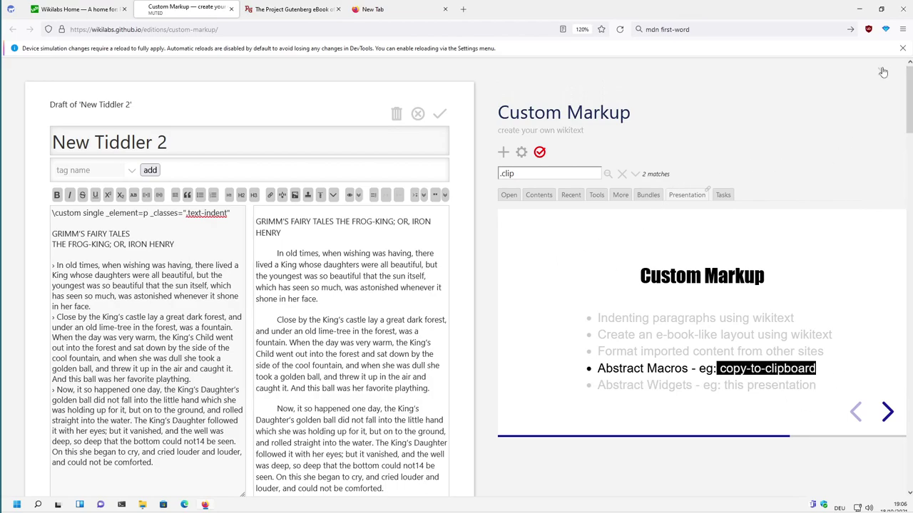
pyautogui.click(547, 197)
pyautogui.click(536, 176)
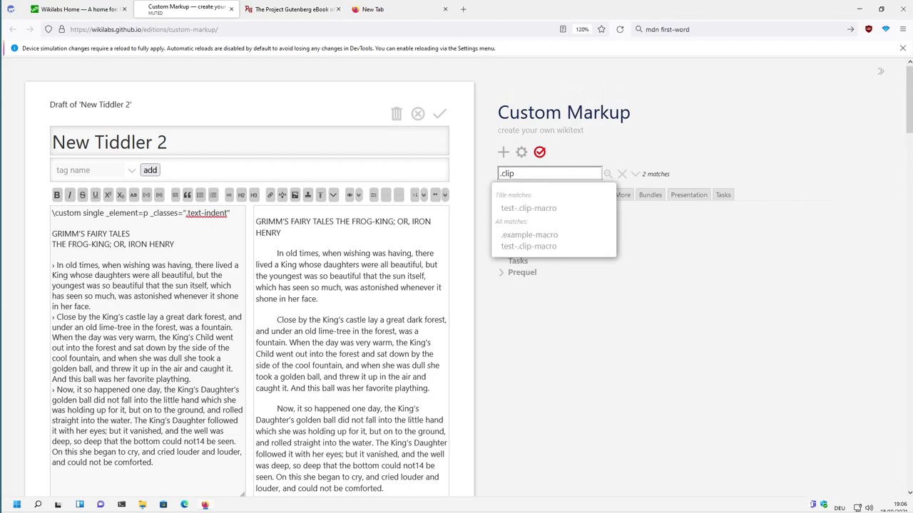
pyautogui.click(532, 236)
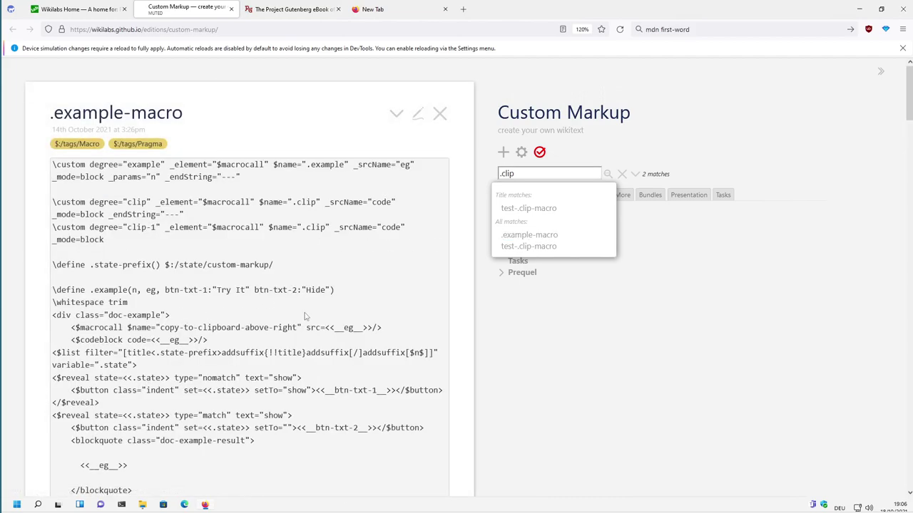
pyautogui.scroll(-3, 318, 316)
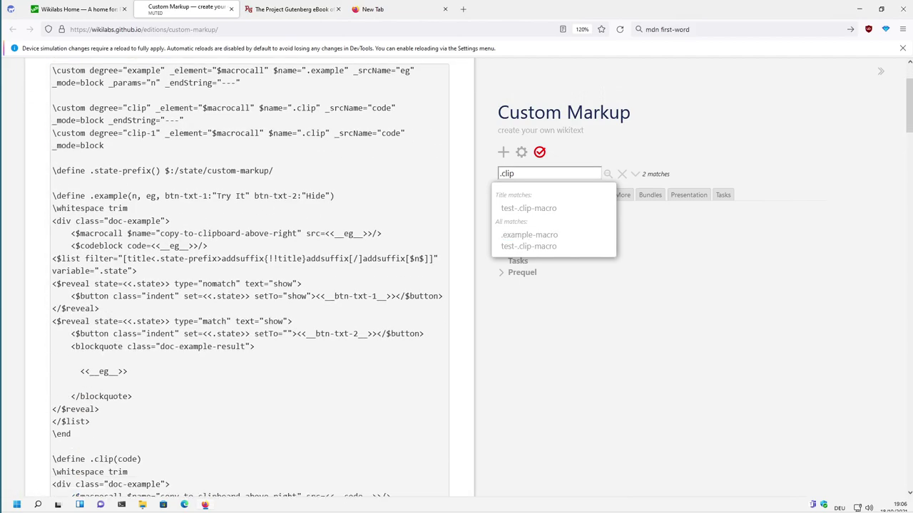
pyautogui.scroll(3, 308, 320)
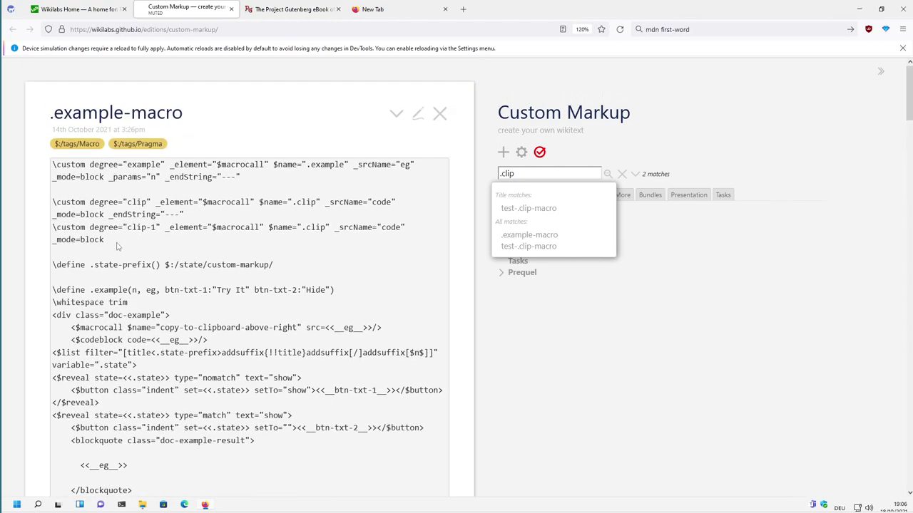
pyautogui.moveTo(106, 240); pyautogui.dragTo(43, 172)
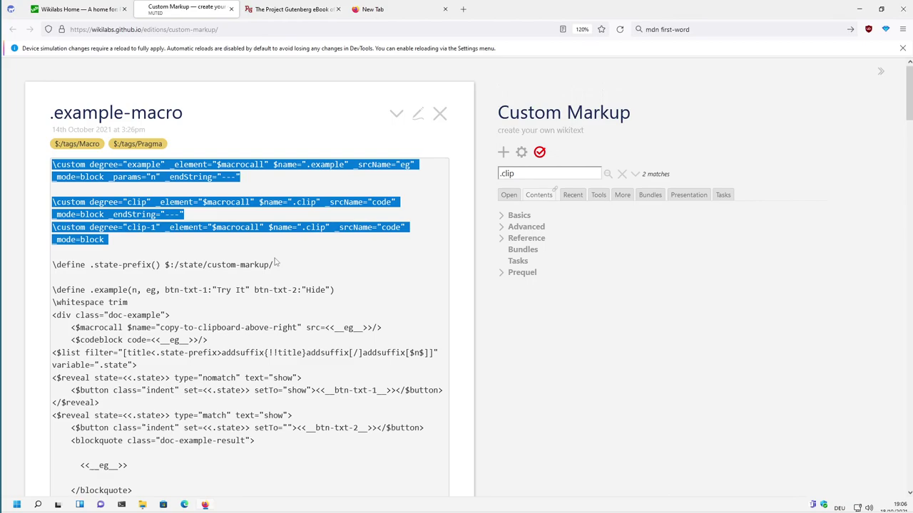
# Close .example-macro and paste the copied pragmas above \custom single in the New Tiddler 2 draft, separating the definitions with blank lines
pyautogui.click(440, 115)
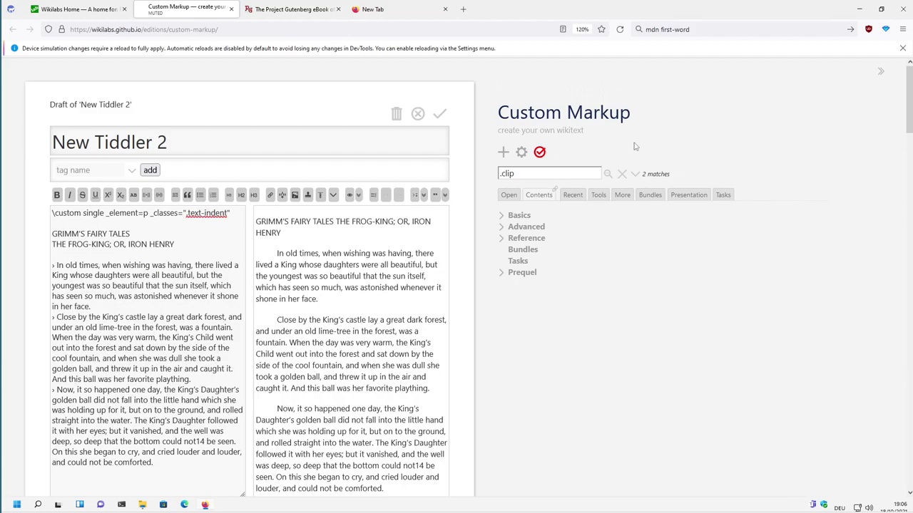
pyautogui.click(881, 72)
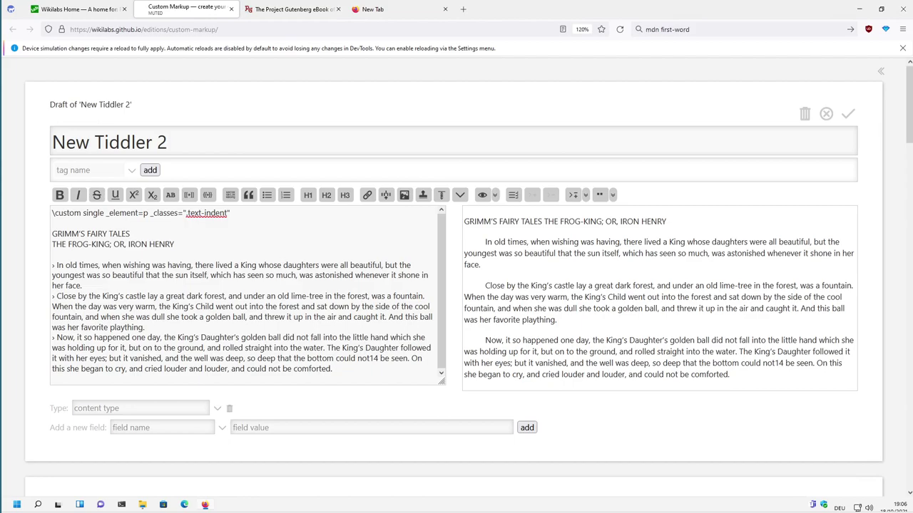
pyautogui.write('\\custom degree="example" _element="$macrocall" $name="example" _srcName="eg" _mode=block _params="n" _endString="---"  \\custom degree="clip" _element="$macrocall" $name="clip" _srcName="code" _mode=block _endString="---" \\custom degree="clip-1" _element="$macrocall" $name="clip" _srcName="code" _mode=block')
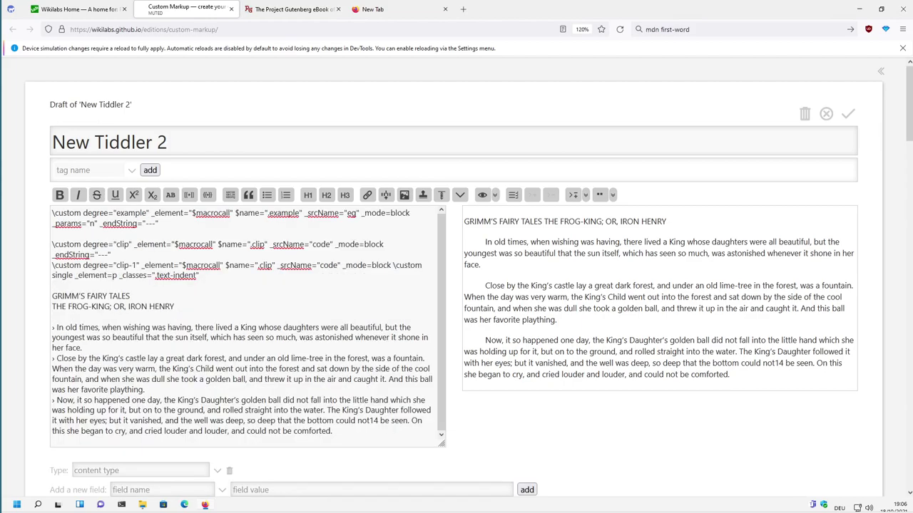
pyautogui.press('Return')
pyautogui.press('Return')
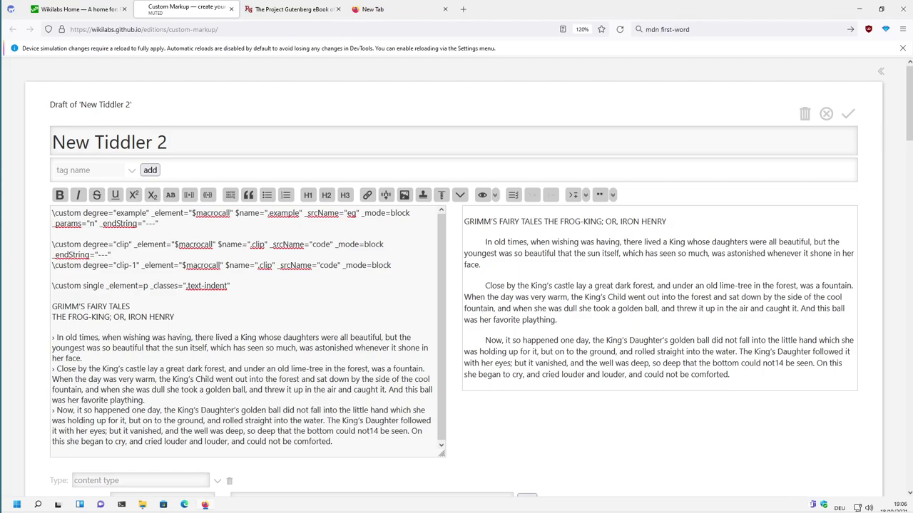
pyautogui.press('Return')
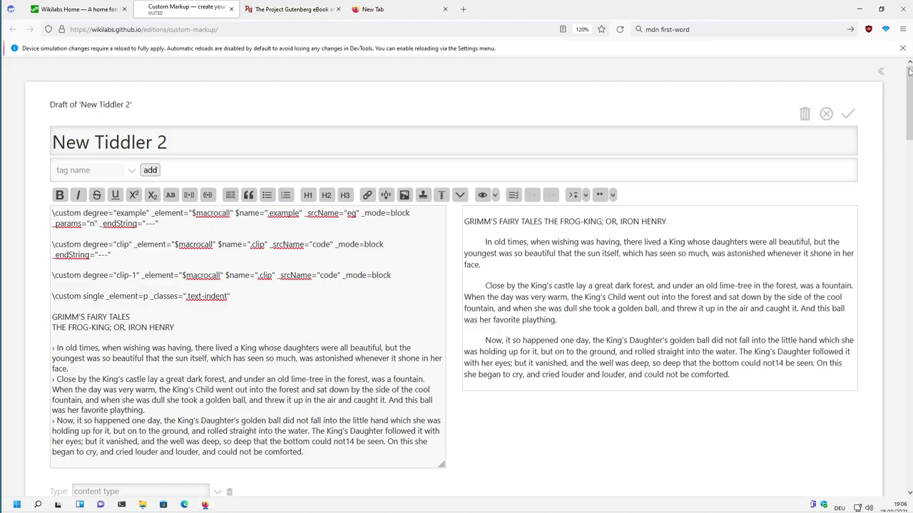
# Reopen .example-macro and examine the .clip(code) definition, including its copy-to-clipboard-above-right macrocall and preformatted code line, and close the tiddler
pyautogui.click(882, 72)
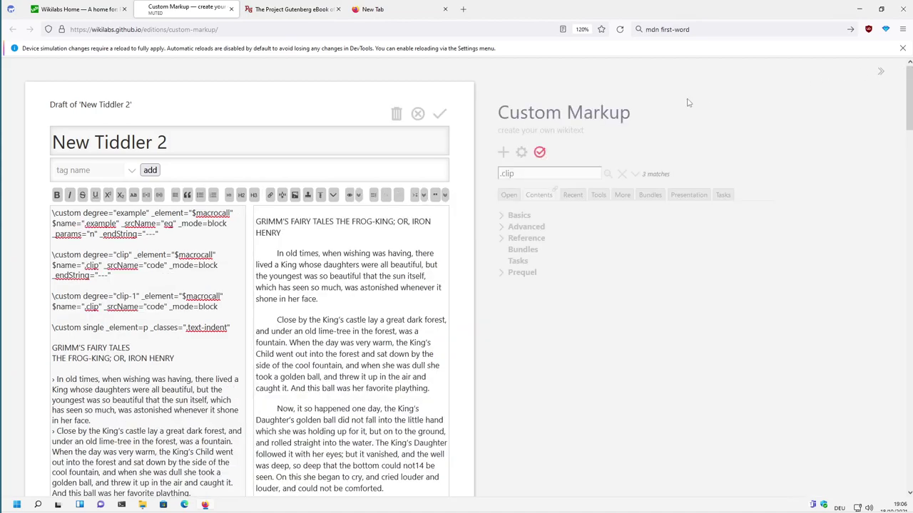
pyautogui.click(555, 178)
pyautogui.click(540, 235)
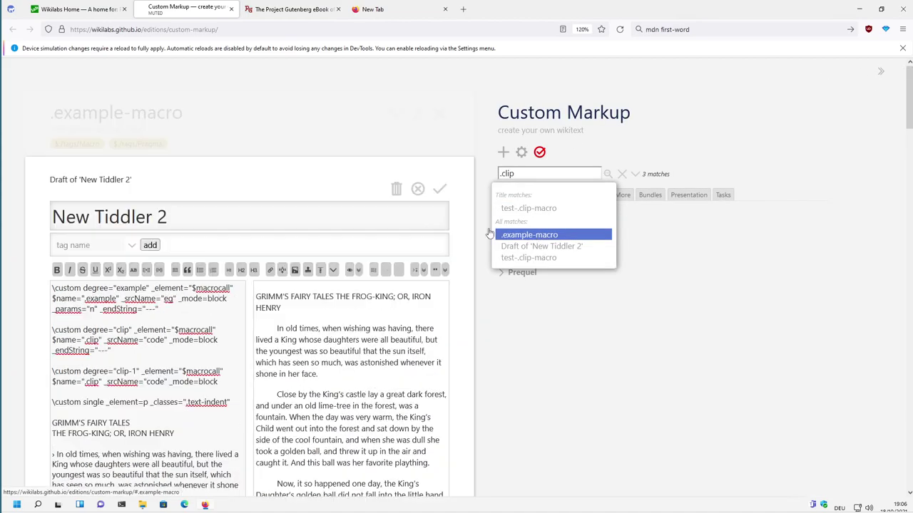
pyautogui.scroll(-4, 175, 259)
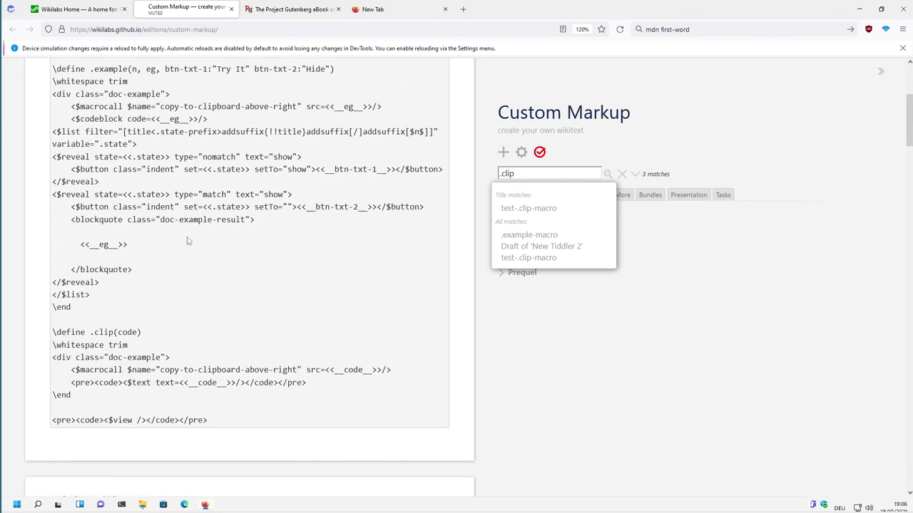
pyautogui.moveTo(152, 317); pyautogui.dragTo(45, 315)
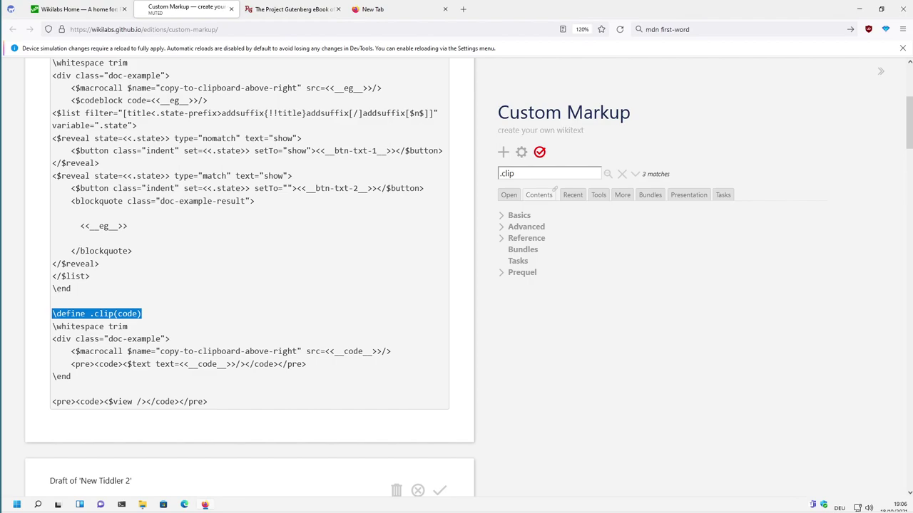
pyautogui.click(179, 168)
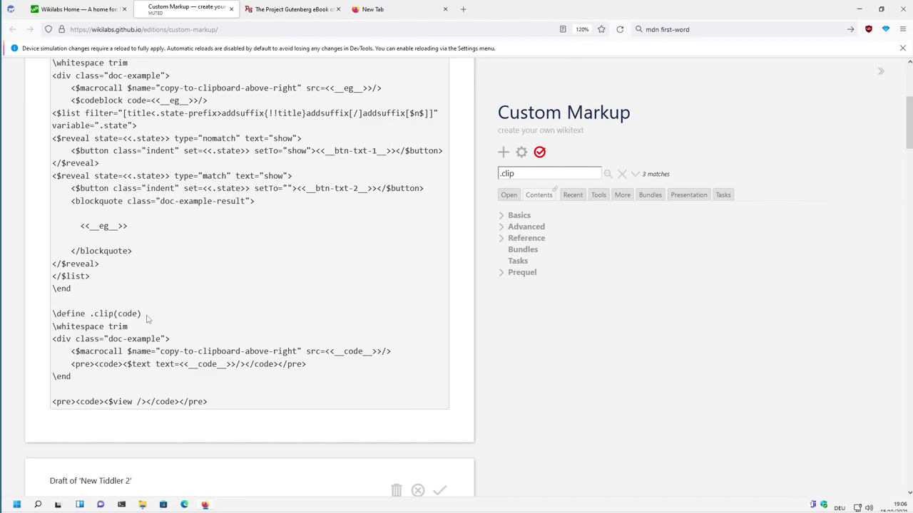
pyautogui.moveTo(141, 316); pyautogui.dragTo(115, 315)
pyautogui.moveTo(61, 339); pyautogui.dragTo(170, 340)
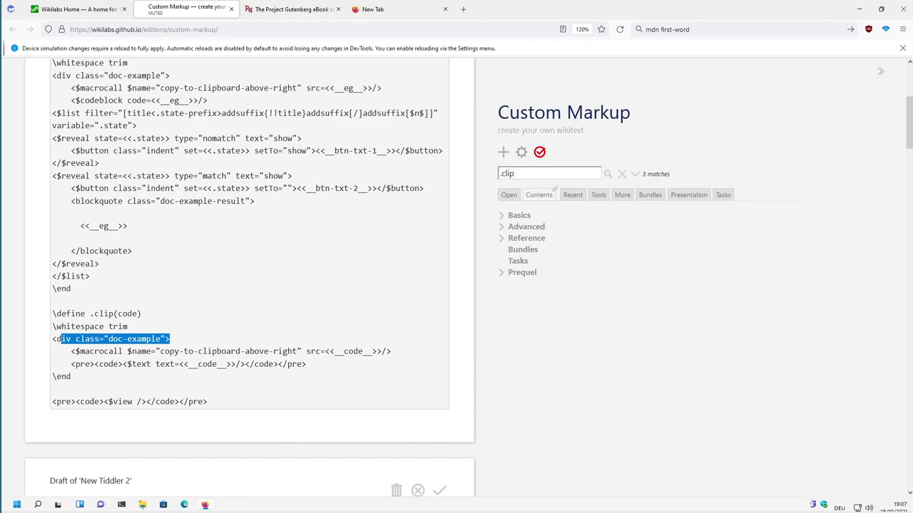
pyautogui.moveTo(98, 352); pyautogui.dragTo(269, 352)
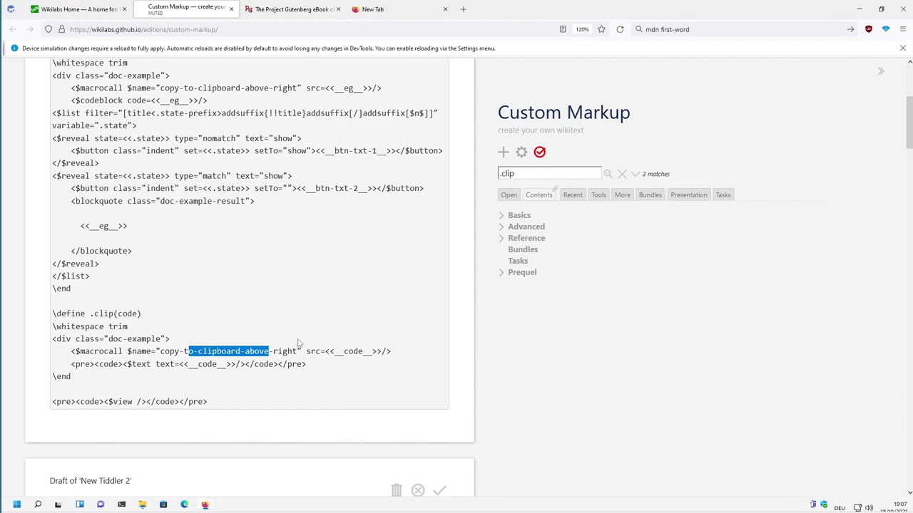
pyautogui.moveTo(334, 351); pyautogui.dragTo(363, 352)
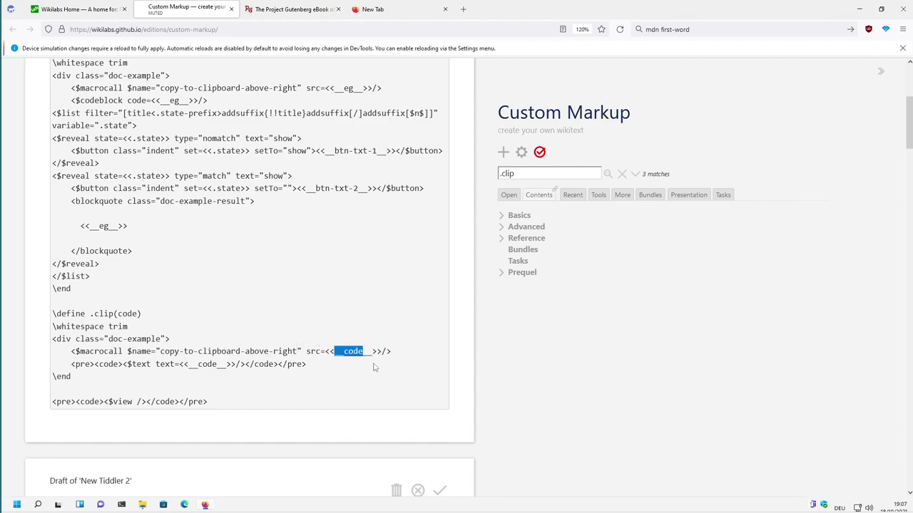
pyautogui.moveTo(71, 364); pyautogui.dragTo(302, 370)
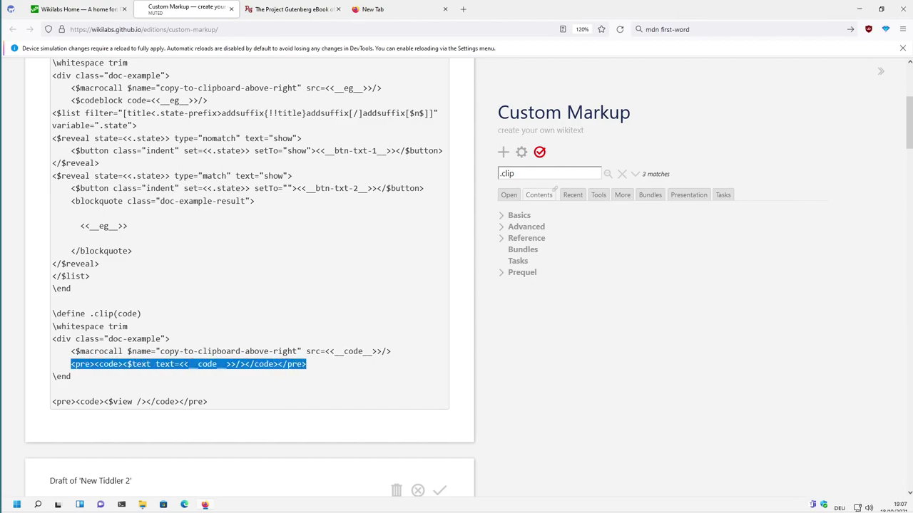
pyautogui.click(260, 380)
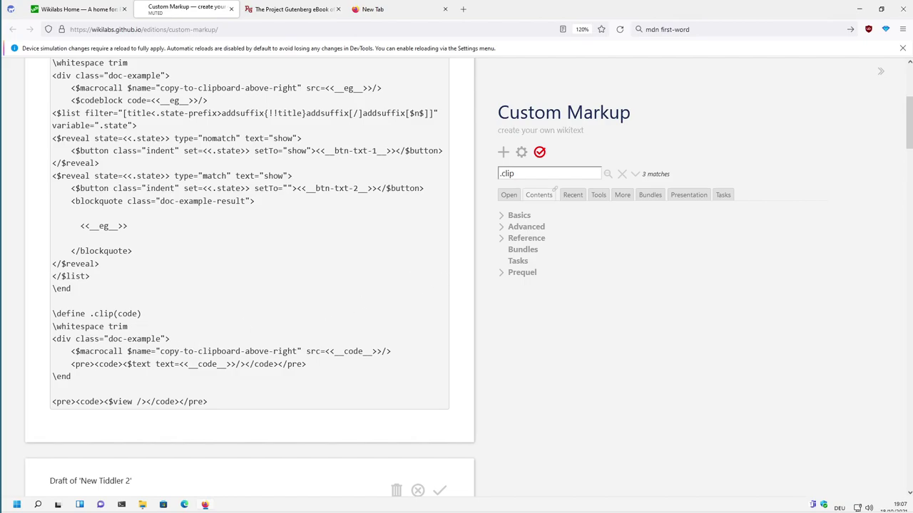
pyautogui.moveTo(140, 314); pyautogui.dragTo(85, 314)
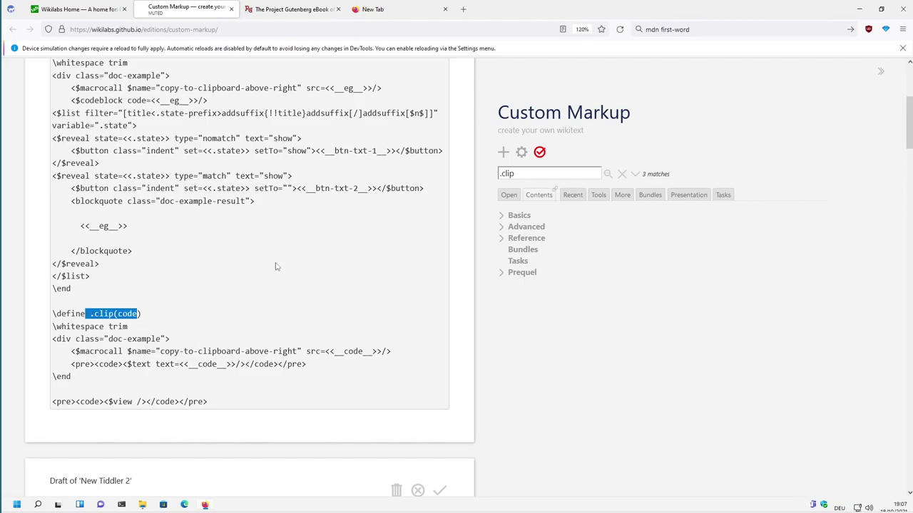
pyautogui.scroll(5, 352, 249)
pyautogui.scroll(4, 357, 249)
pyautogui.click(440, 114)
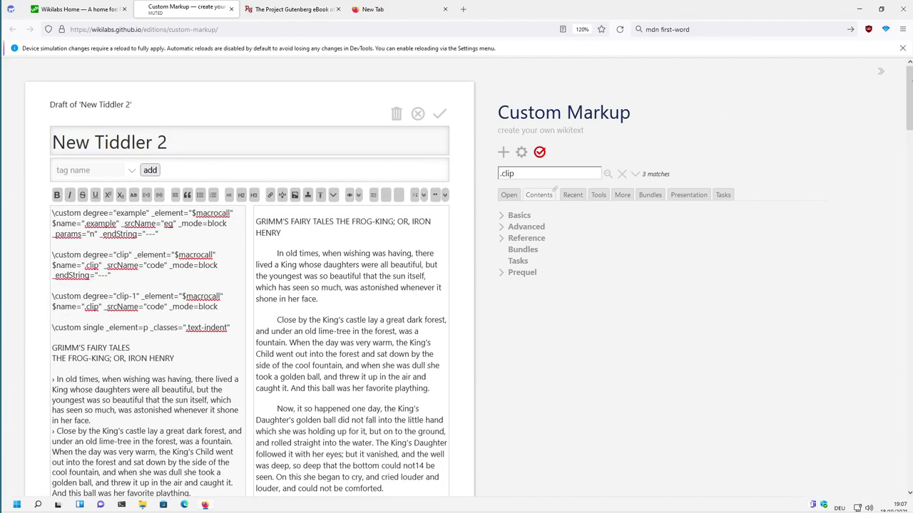
# Hide the sidebar and examine the clip pragma's degree keyword in the draft alongside the editor's selectable glyphs
pyautogui.click(880, 71)
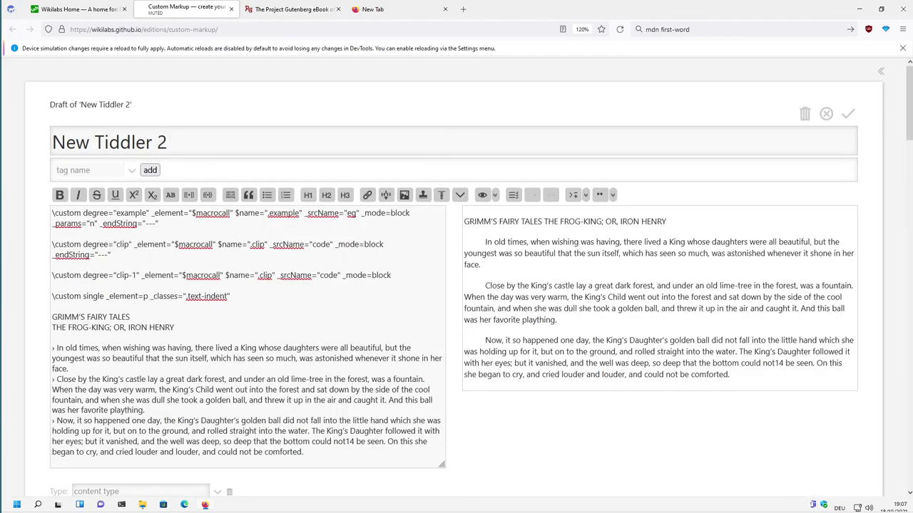
pyautogui.moveTo(52, 264); pyautogui.dragTo(52, 244)
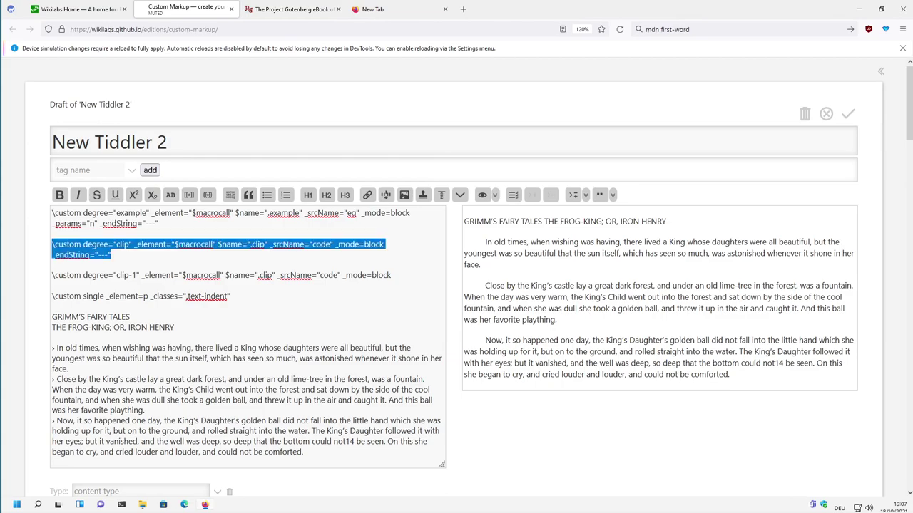
pyautogui.click(88, 244)
pyautogui.doubleClick(90, 244)
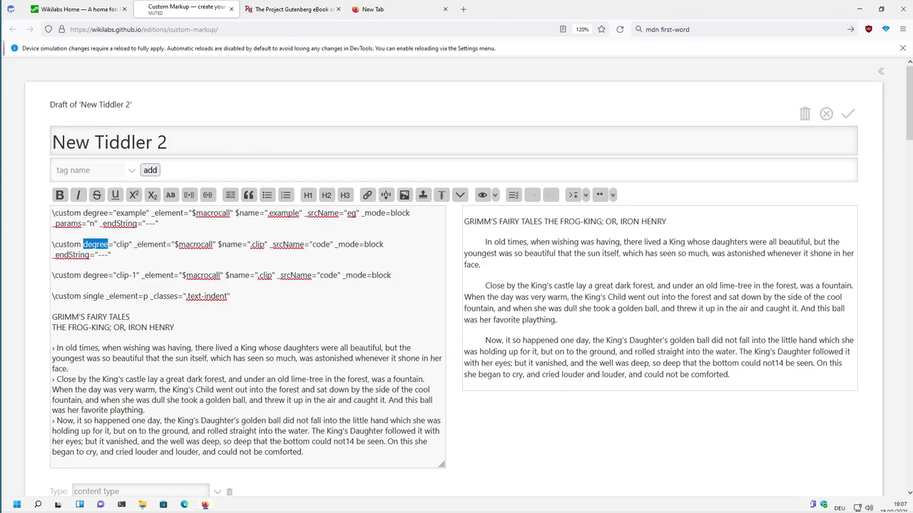
pyautogui.click(586, 195)
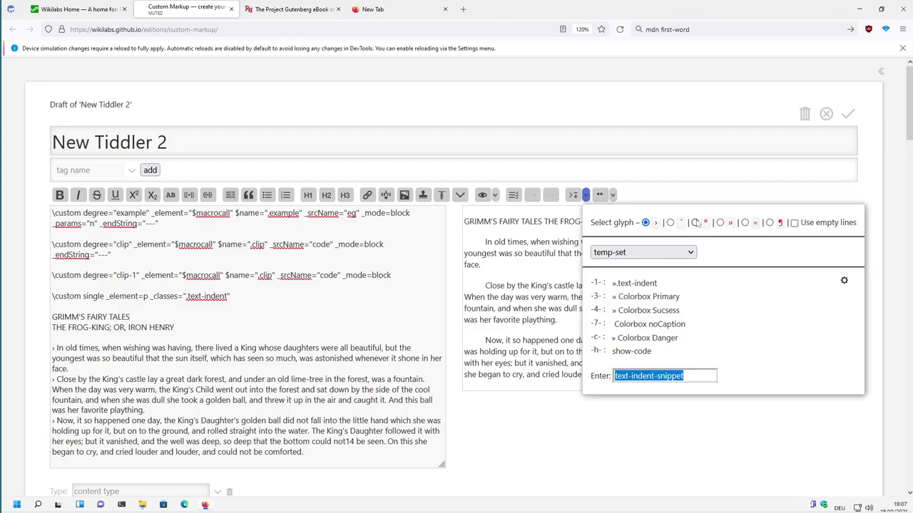
pyautogui.click(112, 254)
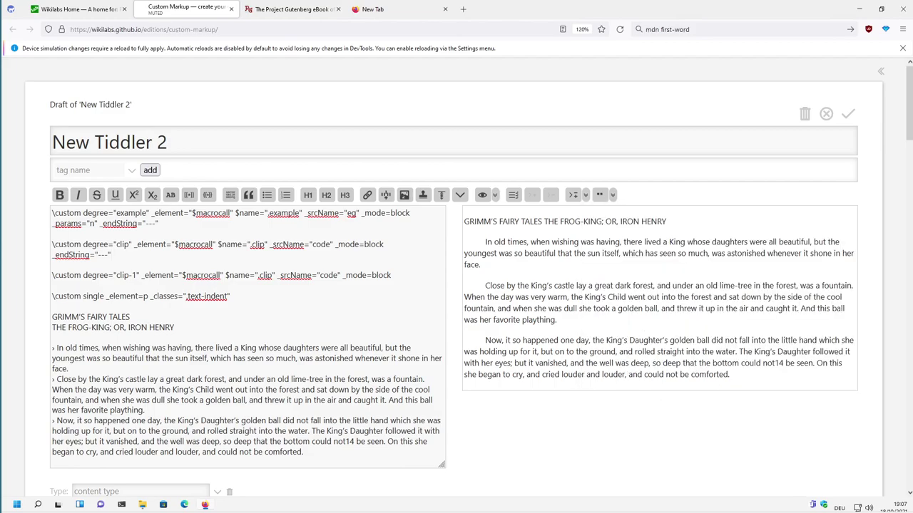
# Change the degree identifiers in the draft's pragmas to uppercase CLIP, EXAMPLE and CLIP-1
pyautogui.doubleClick(122, 244)
pyautogui.write('Cl')
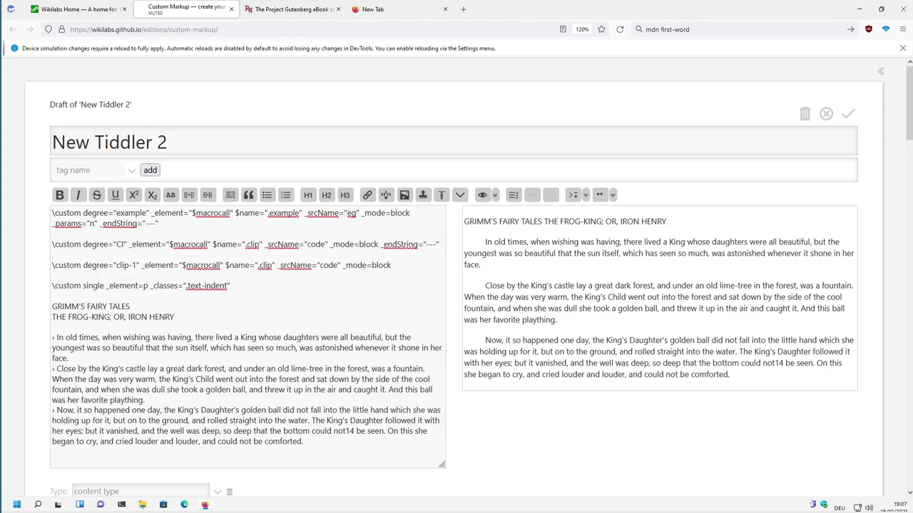
pyautogui.write('IP')
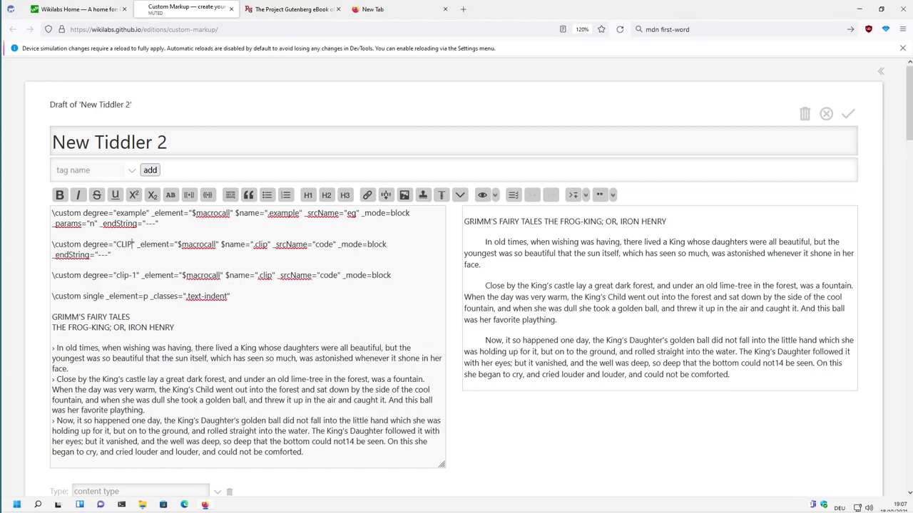
pyautogui.doubleClick(124, 213)
pyautogui.write('EXAMPL')
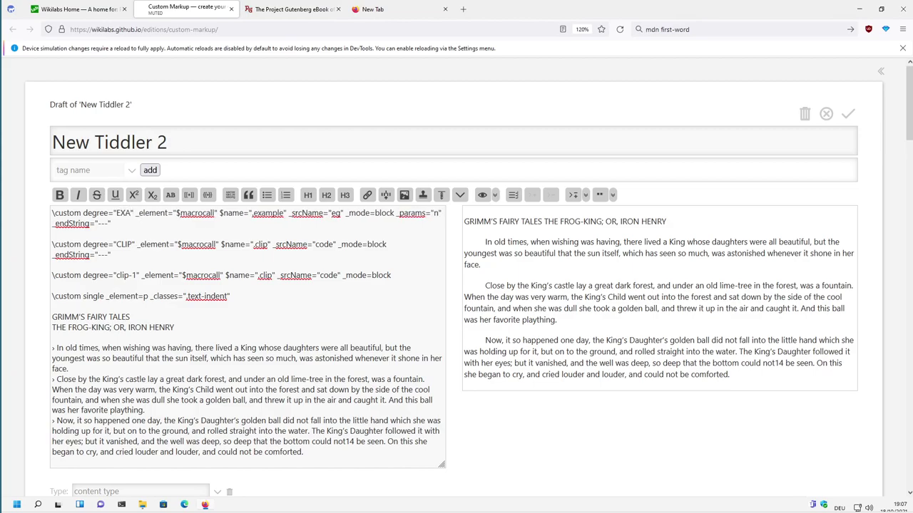
pyautogui.write('E')
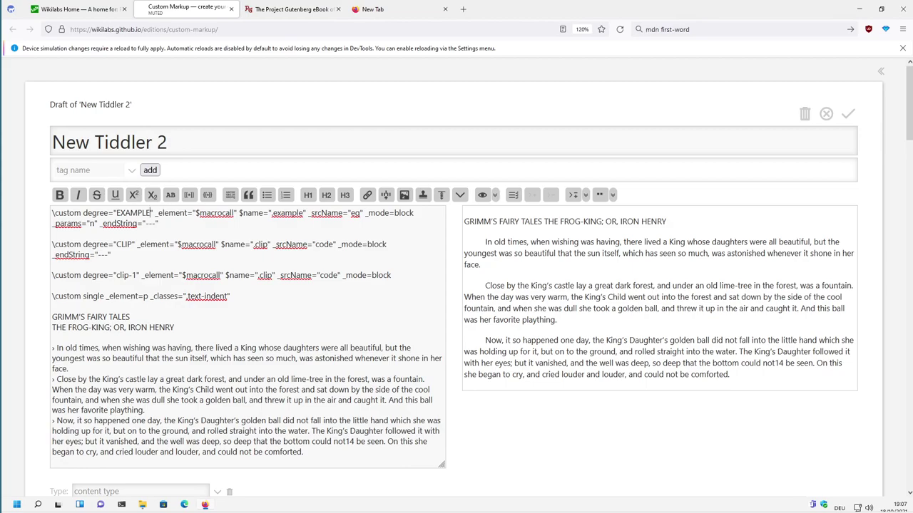
pyautogui.doubleClick(122, 276)
pyautogui.write('CLIP')
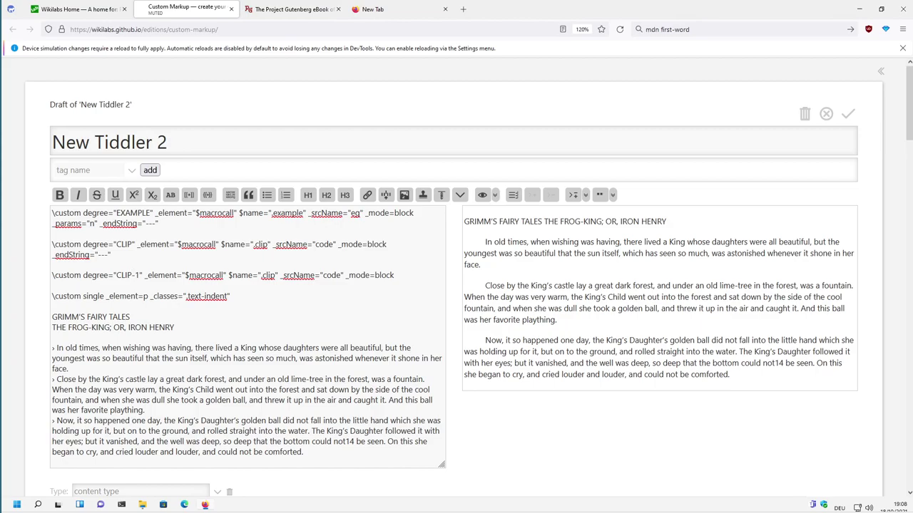
# Compare the _element parameter in the CLIP pragma with the one in the \custom single pragma
pyautogui.moveTo(131, 244); pyautogui.dragTo(177, 244)
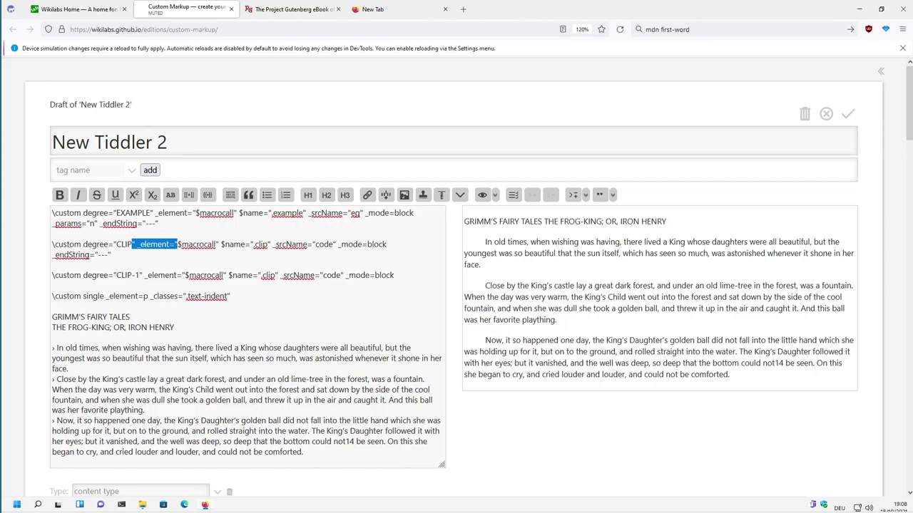
pyautogui.doubleClick(153, 244)
pyautogui.moveTo(108, 296); pyautogui.dragTo(150, 296)
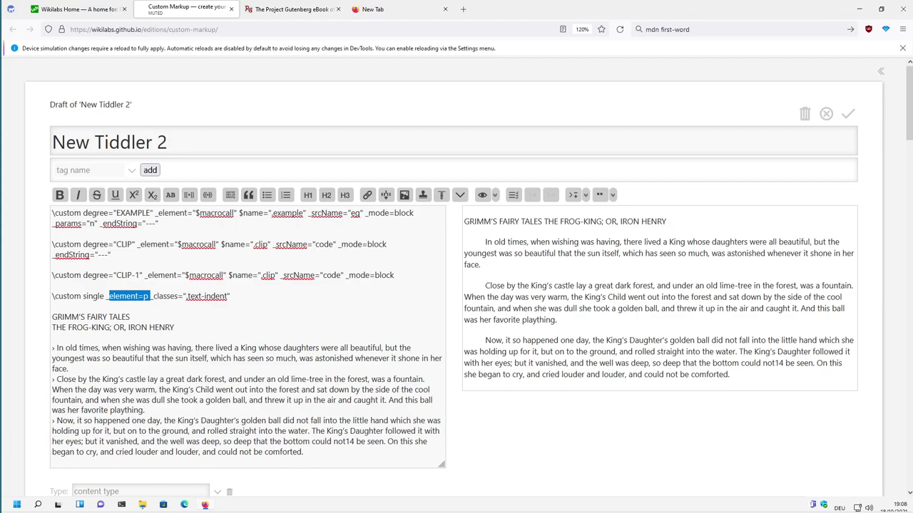
# Examine the _element="$macrocall" and $name=".clip" parameters in the draft's CLIP-1 pragma
pyautogui.click(199, 276)
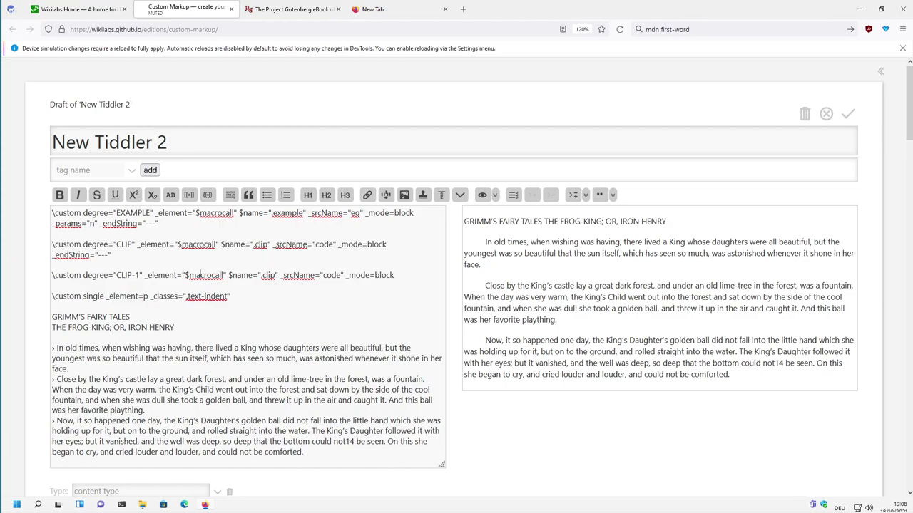
pyautogui.moveTo(224, 275); pyautogui.dragTo(185, 275)
pyautogui.moveTo(229, 275); pyautogui.dragTo(278, 275)
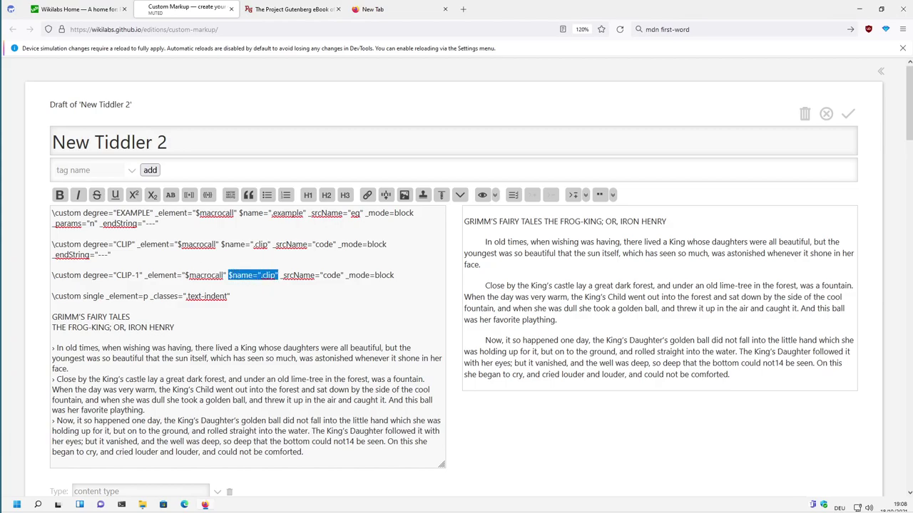
pyautogui.doubleClick(268, 276)
pyautogui.press('Left')
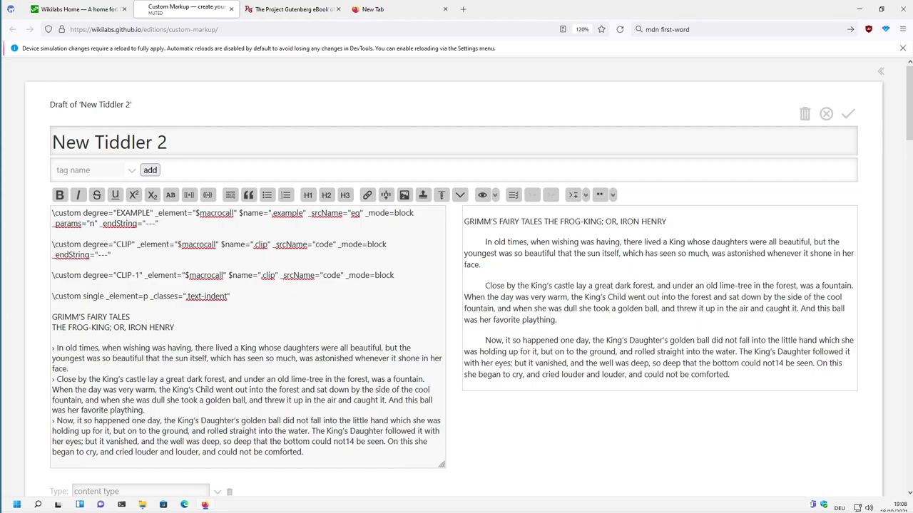
# Examine the CLIP-1 pragma's _srcName="code" parameter alongside the first story paragraph that serves as its source text
pyautogui.press('Right')
pyautogui.press('Right')
pyautogui.press('Right')
pyautogui.press('Right')
pyautogui.press('Right')
pyautogui.press('Right')
pyautogui.hotkey('shift', 'Right')
pyautogui.hotkey('shift', 'Right')
pyautogui.hotkey('shift', 'Right')
pyautogui.hotkey('shift', 'Right')
pyautogui.hotkey('shift', 'Right')
pyautogui.hotkey('shift', 'Right')
pyautogui.hotkey('shift', 'Right')
pyautogui.hotkey('shift', 'Right')
pyautogui.press('Right')
pyautogui.press('Right')
pyautogui.press('Right')
pyautogui.hotkey('shift', 'Right')
pyautogui.hotkey('shift', 'Right')
pyautogui.hotkey('shift', 'Right')
pyautogui.hotkey('shift', 'Right')
pyautogui.moveTo(54, 348); pyautogui.dragTo(69, 369)
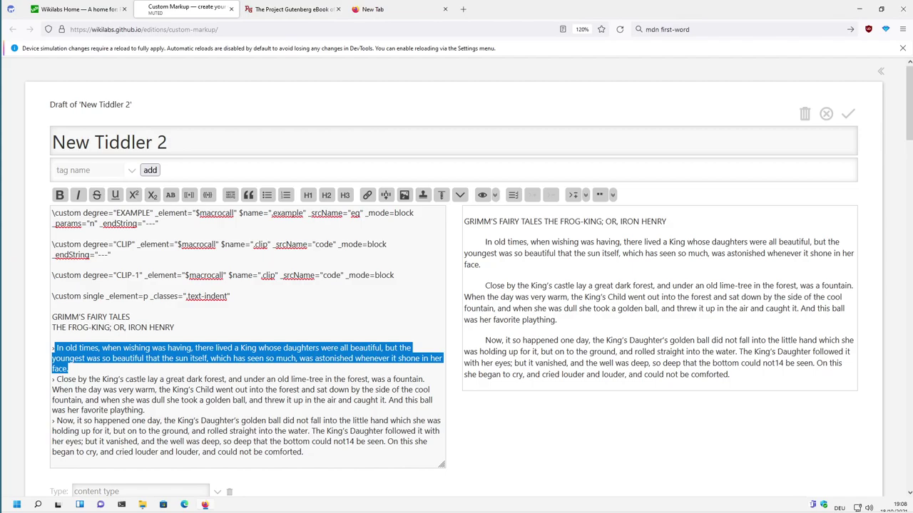
pyautogui.doubleClick(331, 275)
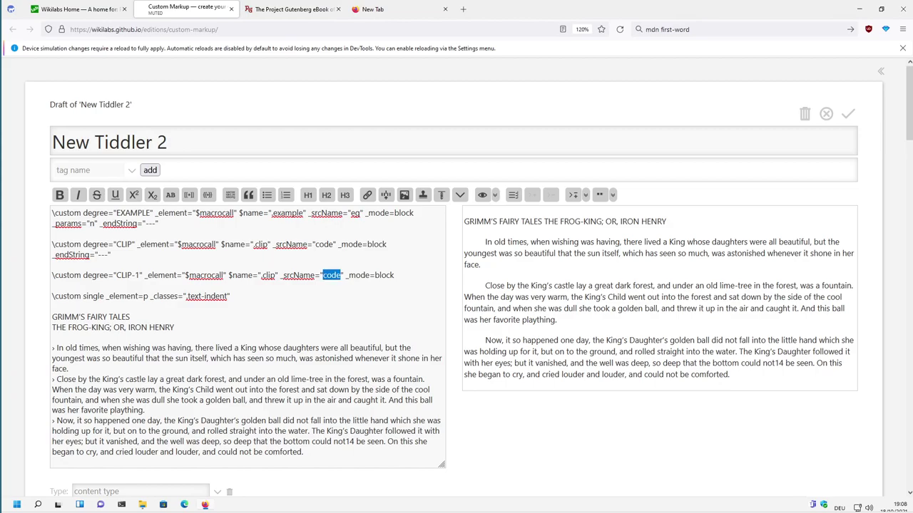
# Show the sidebar, reopen .example-macro from the .clip search and examine the code parameter of the .clip definition
pyautogui.click(882, 72)
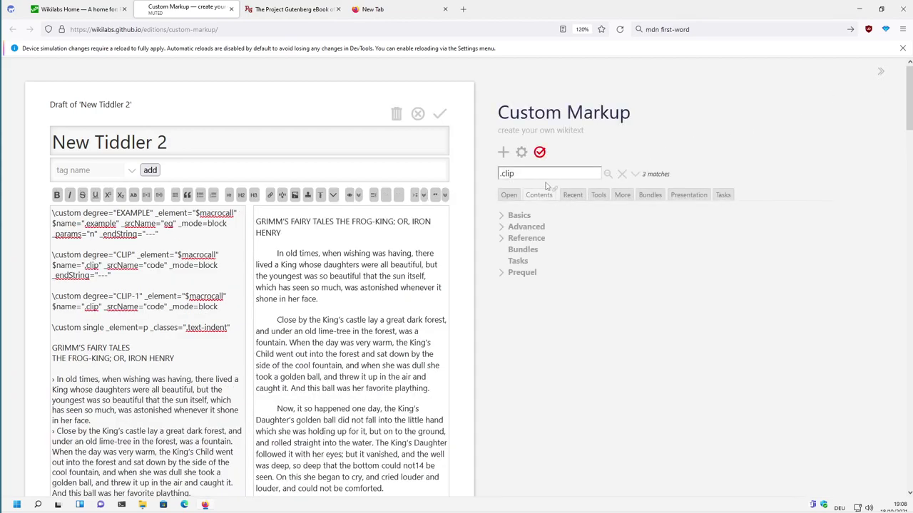
pyautogui.click(539, 175)
pyautogui.click(532, 234)
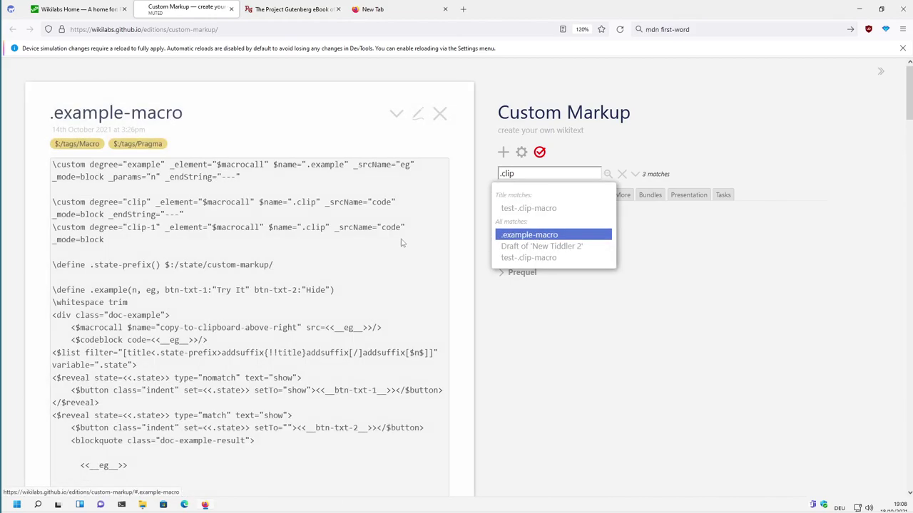
pyautogui.scroll(-3, 113, 289)
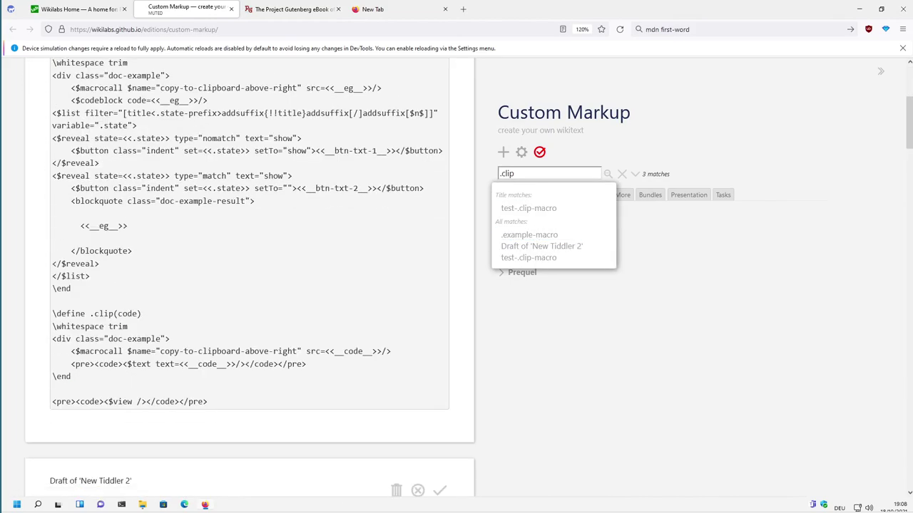
pyautogui.moveTo(85, 314); pyautogui.dragTo(113, 314)
pyautogui.doubleClick(127, 314)
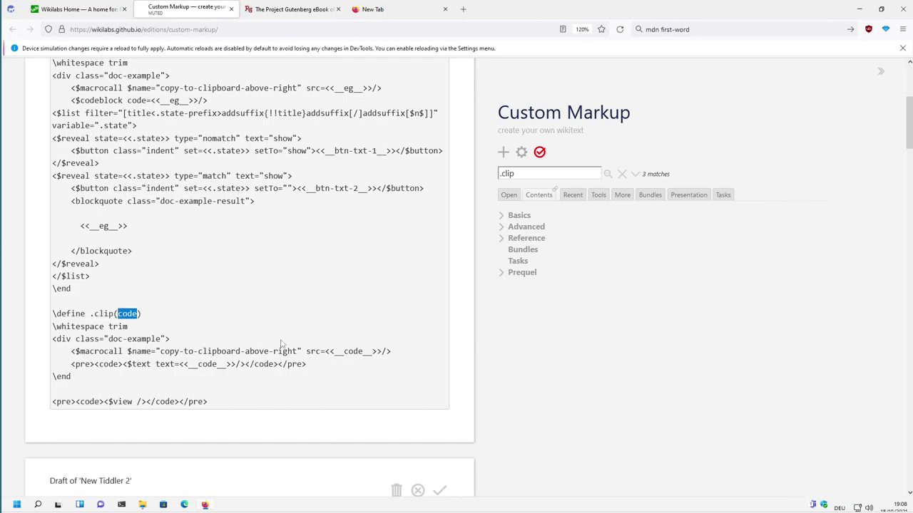
# Return to the draft with the sidebar hidden and compare the _mode and _endString parameters of the CLIP and CLIP-1 pragmas
pyautogui.scroll(-2, 391, 284)
pyautogui.scroll(-4, 392, 284)
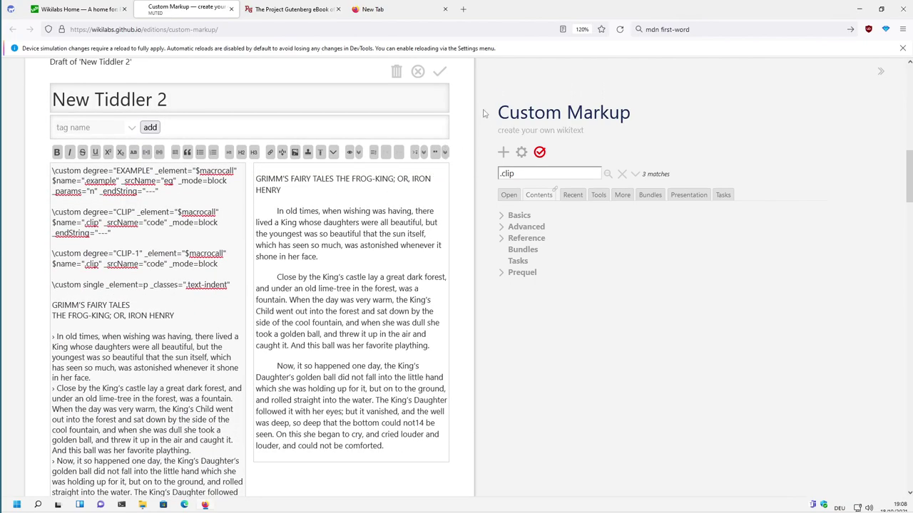
pyautogui.click(881, 71)
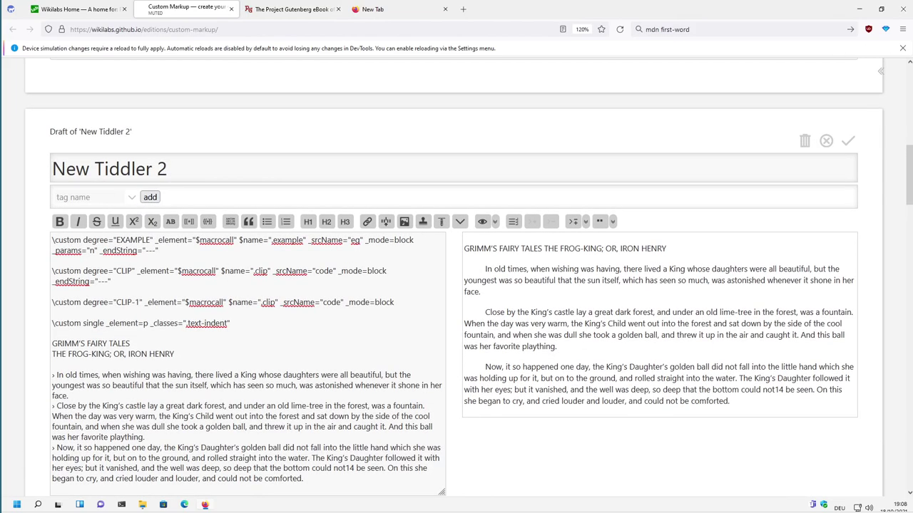
pyautogui.moveTo(299, 302); pyautogui.dragTo(375, 302)
pyautogui.moveTo(125, 271); pyautogui.dragTo(147, 271)
pyautogui.moveTo(342, 271); pyautogui.dragTo(387, 271)
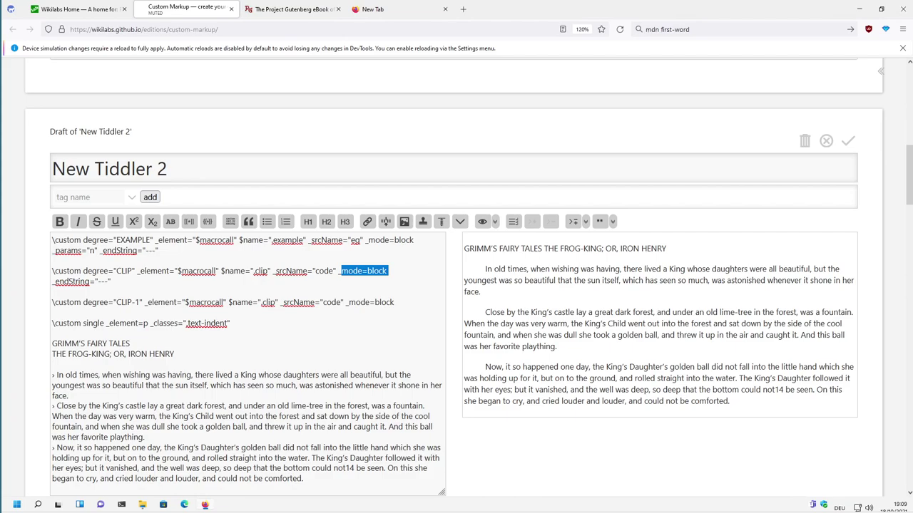
pyautogui.moveTo(56, 281); pyautogui.dragTo(77, 281)
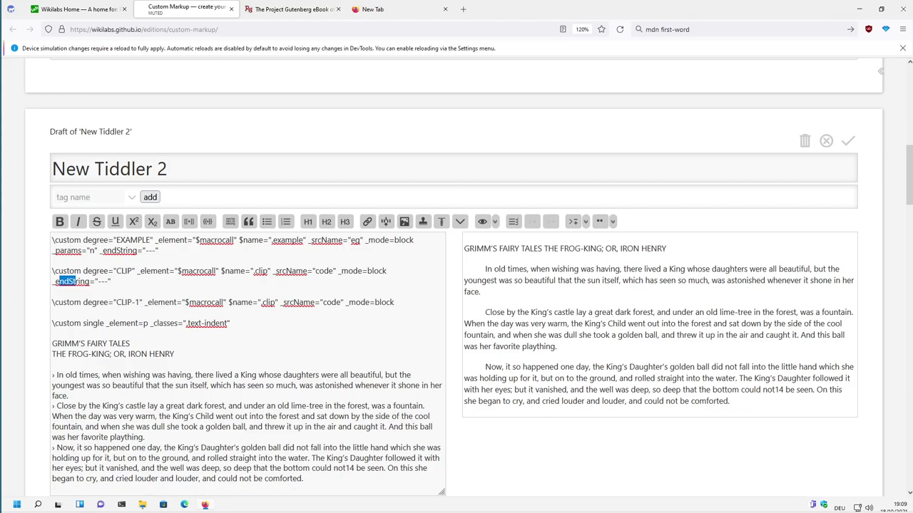
pyautogui.moveTo(96, 302); pyautogui.dragTo(144, 302)
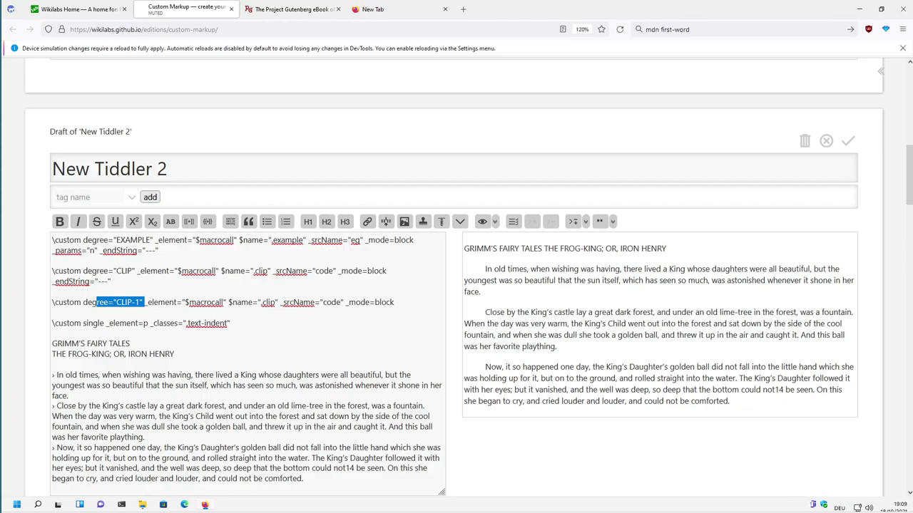
pyautogui.click(144, 302)
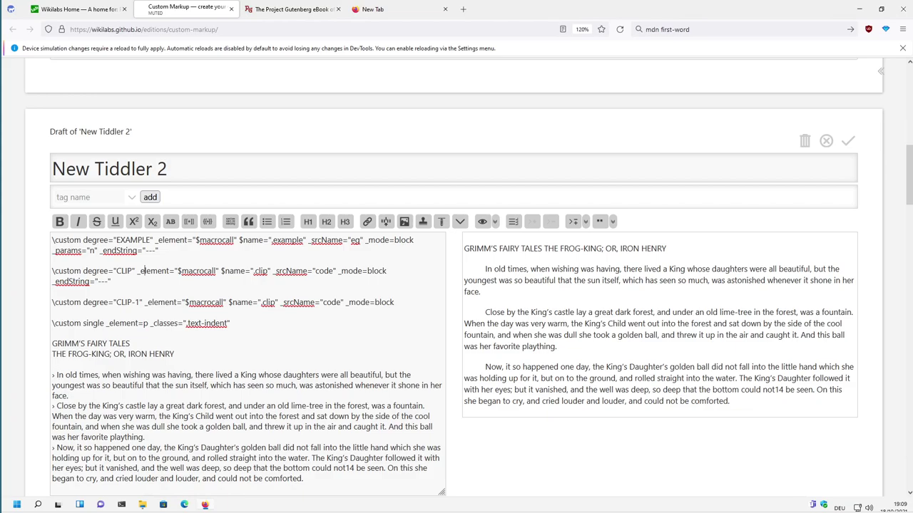
pyautogui.moveTo(142, 271); pyautogui.dragTo(167, 271)
pyautogui.moveTo(111, 282); pyautogui.dragTo(68, 282)
# Replace the first story paragraph's › marker with °CLIP, and extend it to °CLIP-1
pyautogui.click(63, 375)
pyautogui.press('BackSpace')
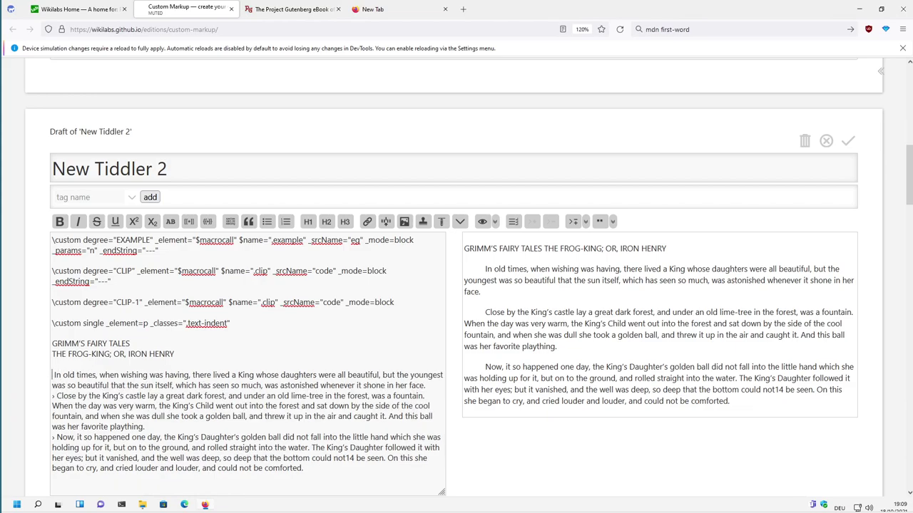
pyautogui.hotkey('ctrl', 'z')
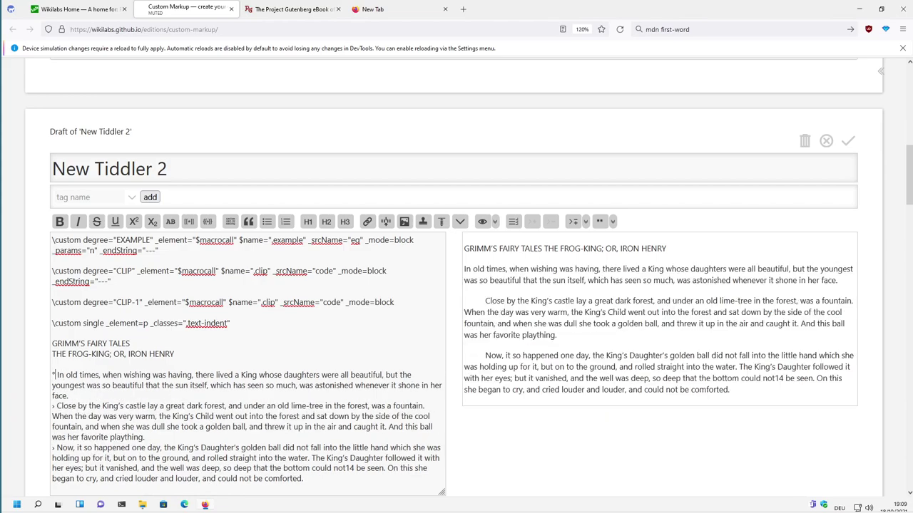
pyautogui.write('CLIP')
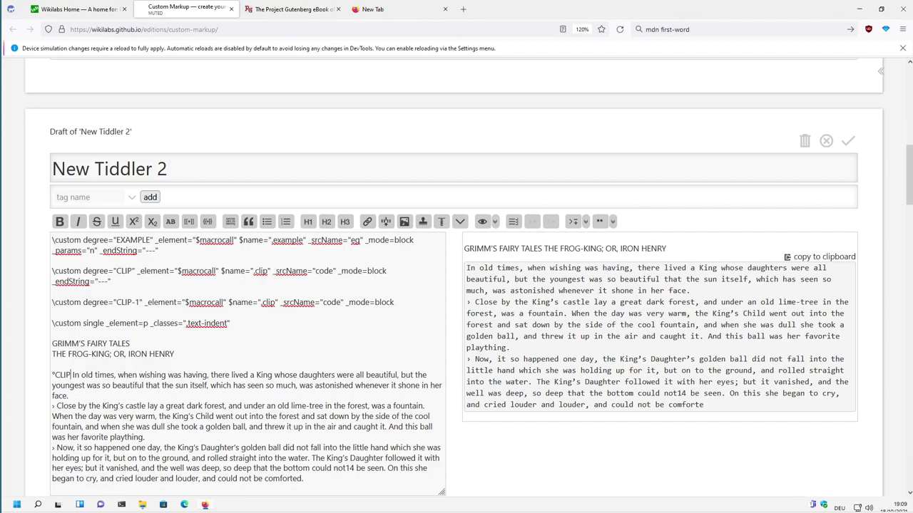
pyautogui.write('-1')
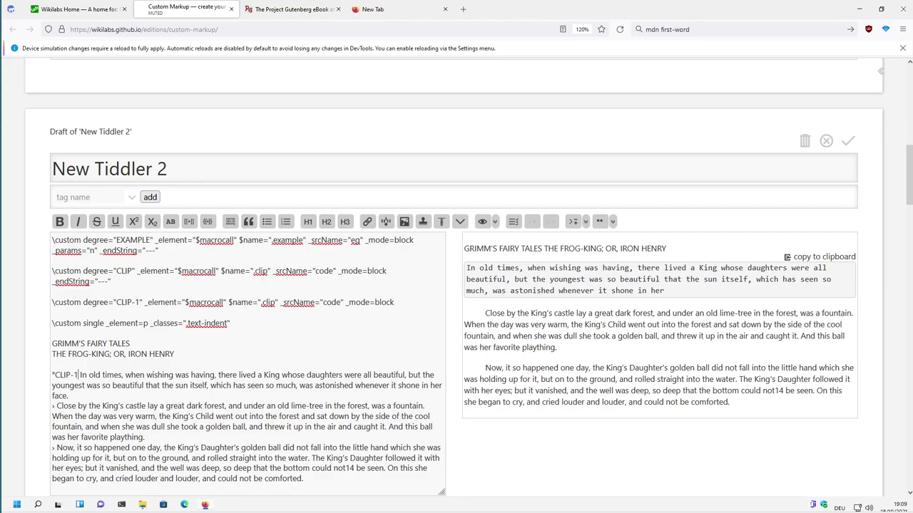
# Add a blank line after the first story paragraph and a --- line, set off by blank lines, after the second
pyautogui.moveTo(68, 396); pyautogui.dragTo(66, 395)
pyautogui.write('.')
pyautogui.press('Return')
pyautogui.press('Down')
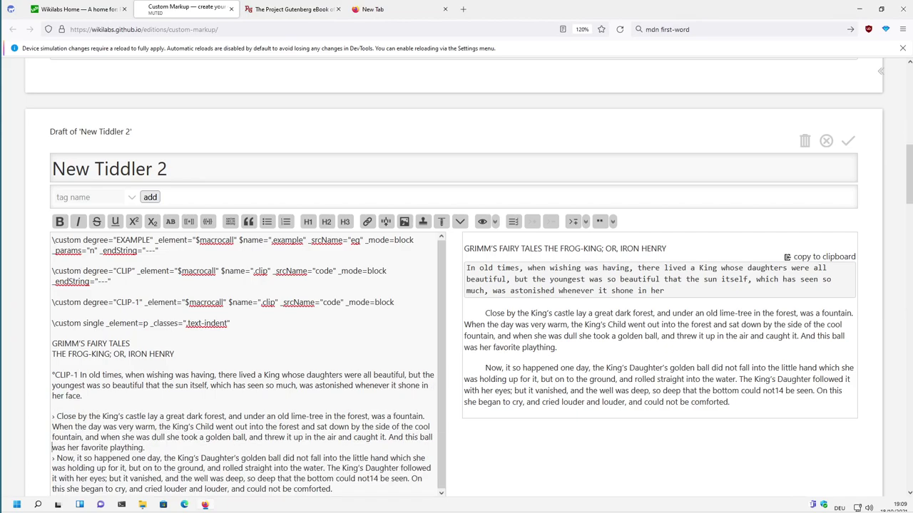
pyautogui.press('Return')
pyautogui.press('Return')
pyautogui.press('Return')
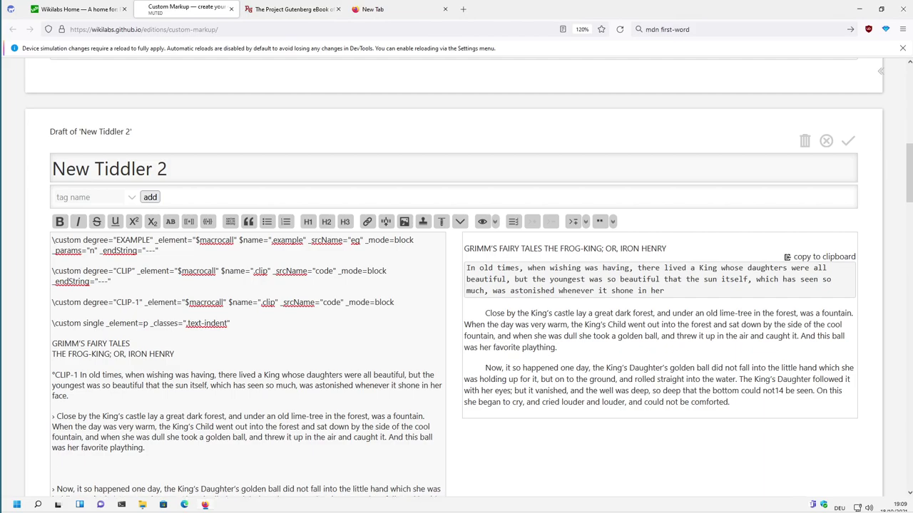
pyautogui.write('---')
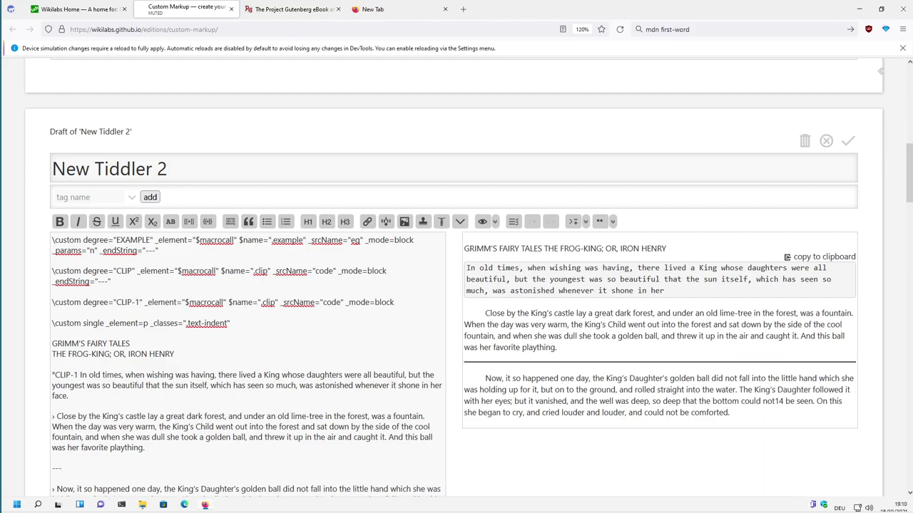
# Change the first paragraph's marker to °CLIP and compare the --- line with the CLIP pragma's _endString value
pyautogui.click(78, 374)
pyautogui.press('BackSpace')
pyautogui.press('BackSpace')
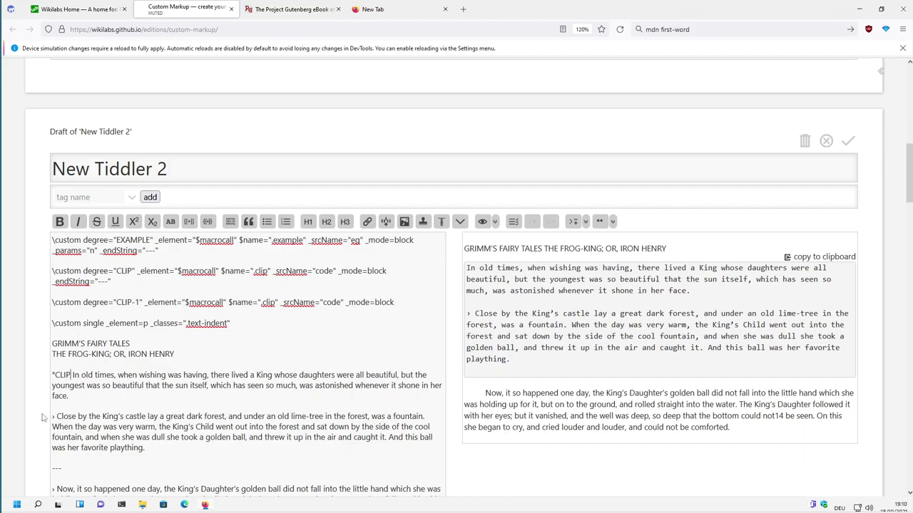
pyautogui.doubleClick(57, 468)
pyautogui.moveTo(112, 282); pyautogui.dragTo(95, 282)
# Try a › marker before °CLIP, remove it, and place › between °CLIP and the first paragraph's text
pyautogui.click(72, 375)
pyautogui.click(573, 221)
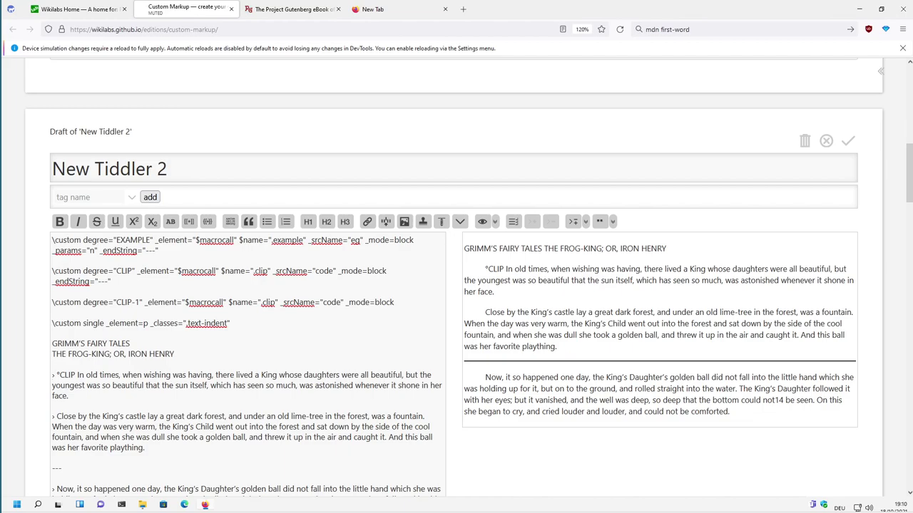
pyautogui.press('Delete')
pyautogui.hotkey('ctrl', 'y')
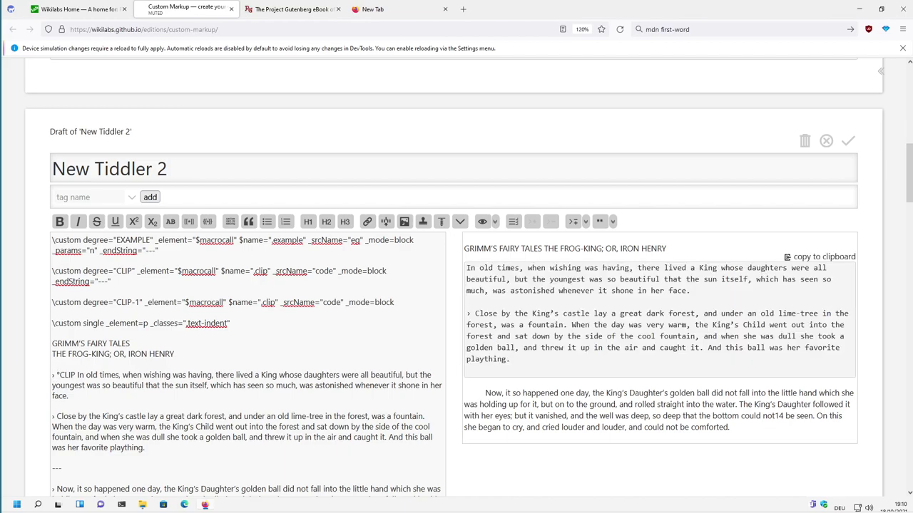
pyautogui.hotkey('ctrl', 'z')
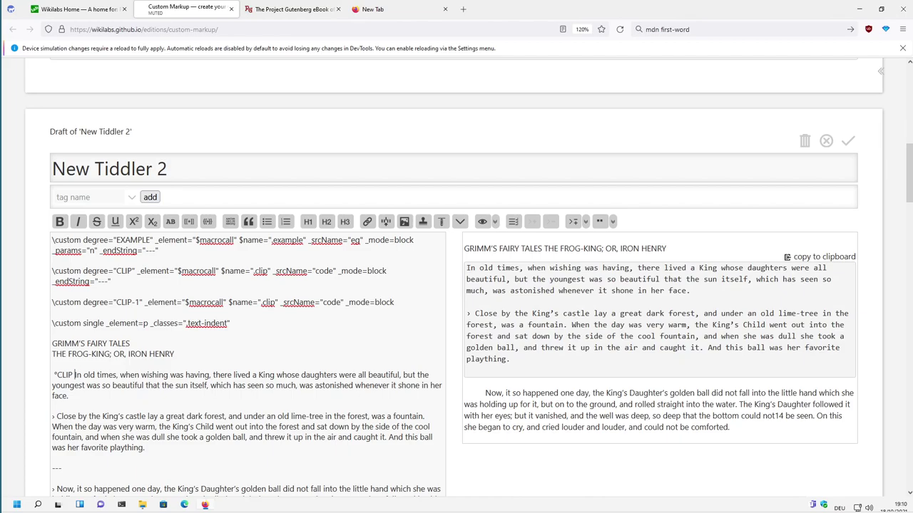
pyautogui.write('›')
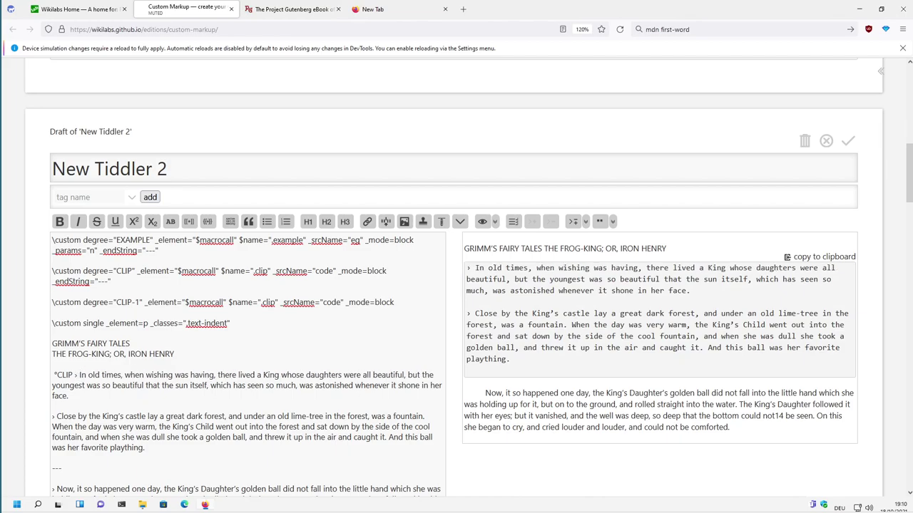
pyautogui.press('Delete')
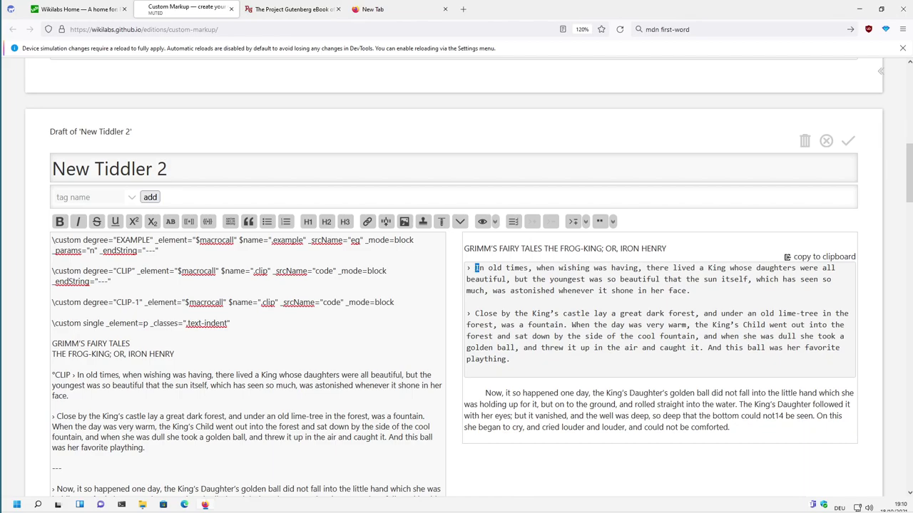
# Copy the preview's clip block to the clipboard with its own copy function and paste it into a new tiddler
pyautogui.moveTo(474, 268); pyautogui.dragTo(506, 290)
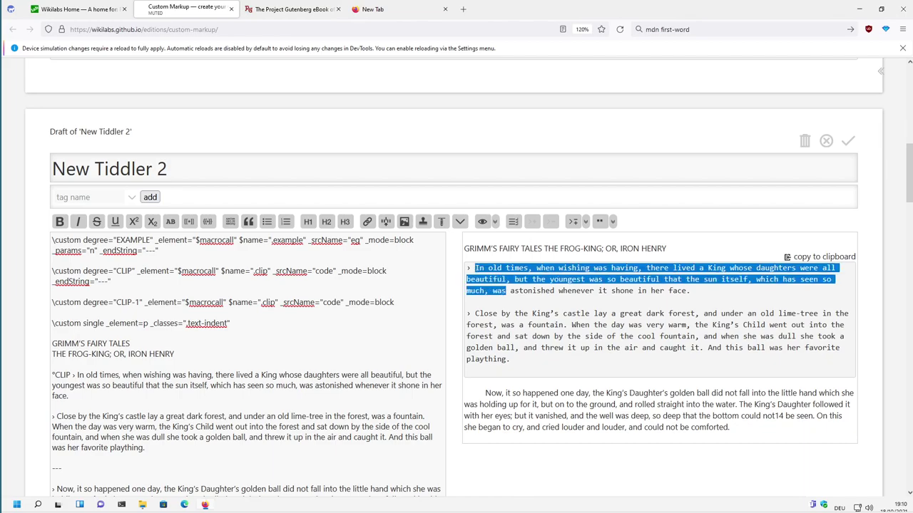
pyautogui.click(830, 260)
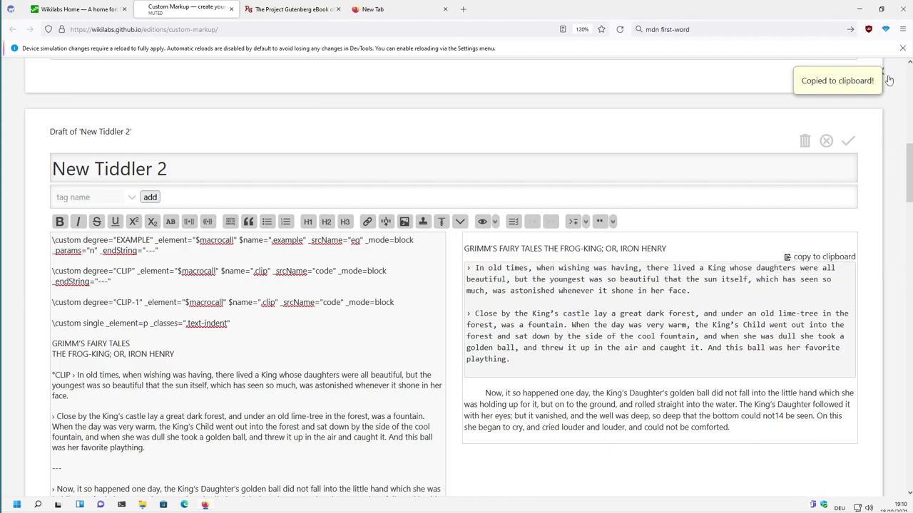
pyautogui.click(886, 74)
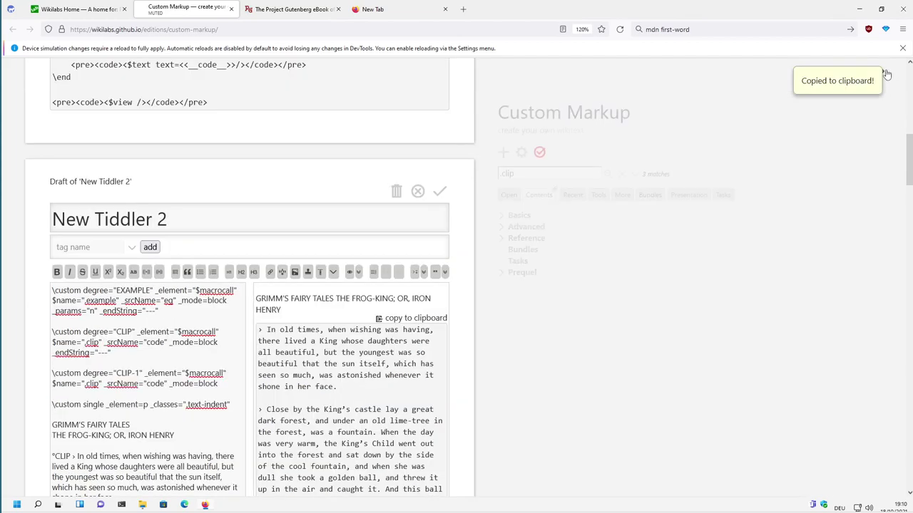
pyautogui.click(503, 152)
pyautogui.click(139, 218)
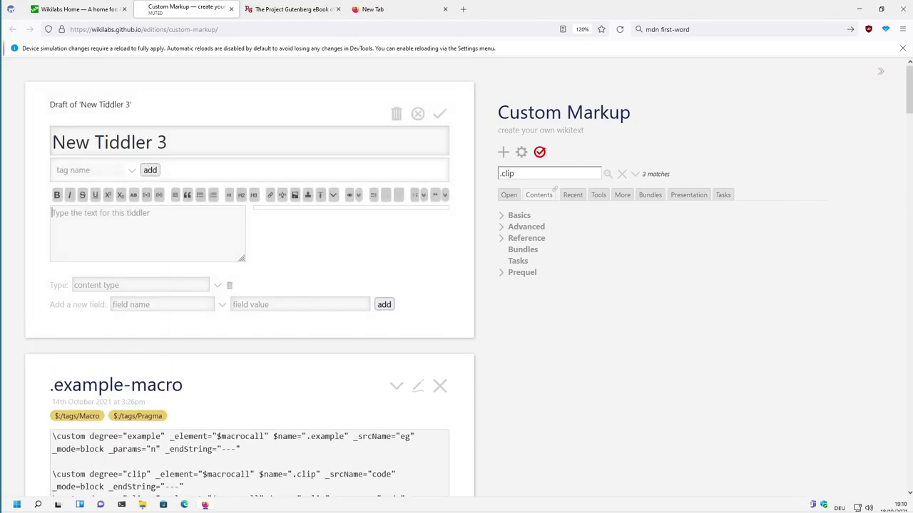
pyautogui.hotkey('ctrl', 'v')
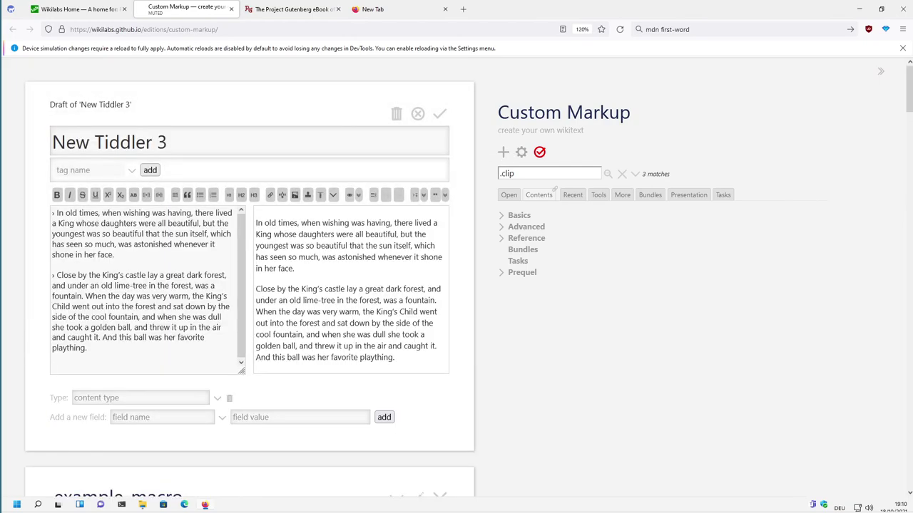
# Delete the New Tiddler 3 draft that holds the pasted story paragraphs
pyautogui.moveTo(89, 350); pyautogui.dragTo(110, 244)
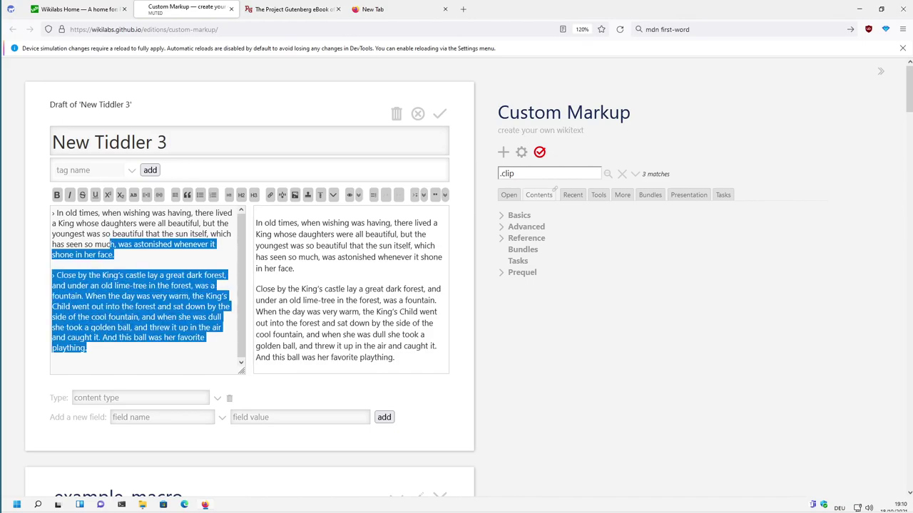
pyautogui.click(397, 115)
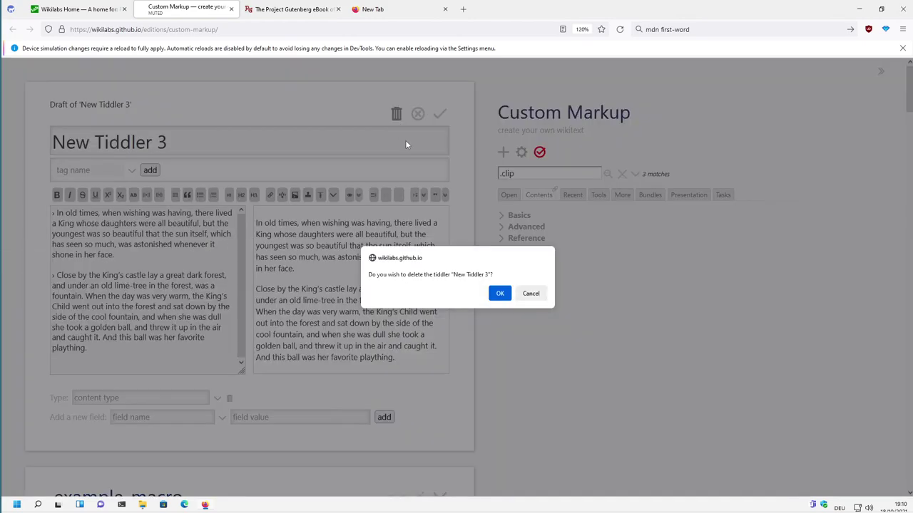
pyautogui.click(499, 293)
# Hide the sidebar and change the first story paragraph's marker in the New Tiddler 2 draft to °EXAMPLE
pyautogui.scroll(-3, 349, 275)
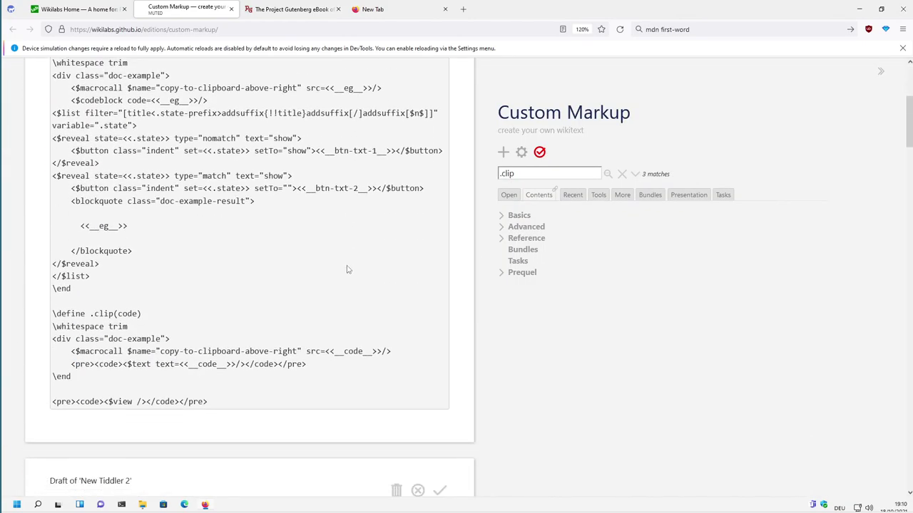
pyautogui.scroll(-8, 348, 270)
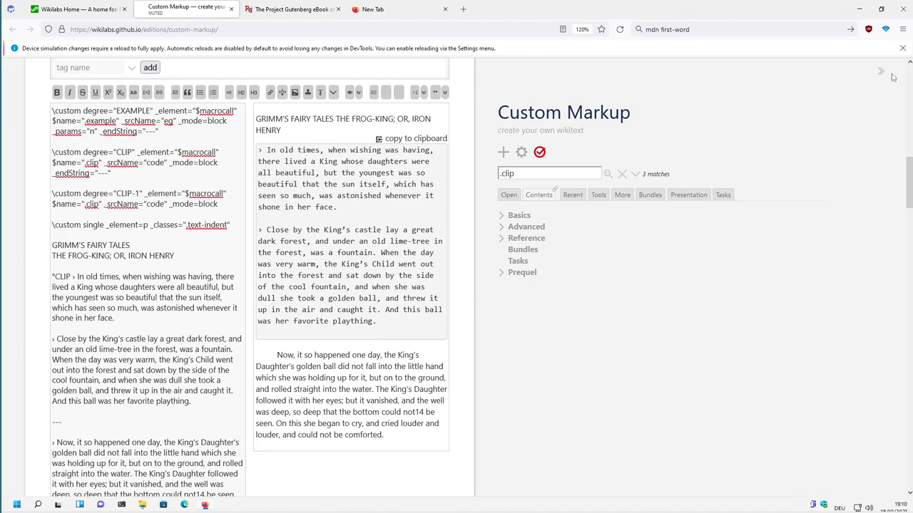
pyautogui.click(880, 72)
pyautogui.scroll(-5, 881, 74)
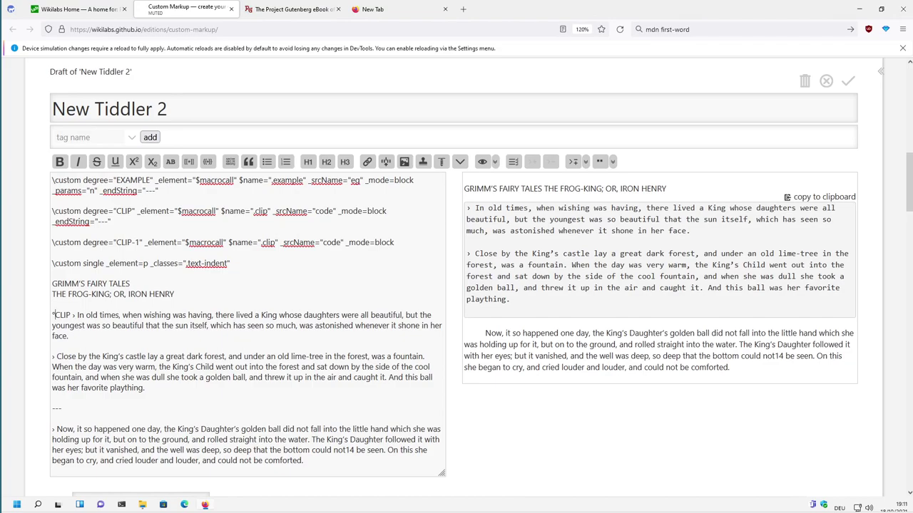
pyautogui.press('Delete')
pyautogui.press('Delete')
pyautogui.press('Delete')
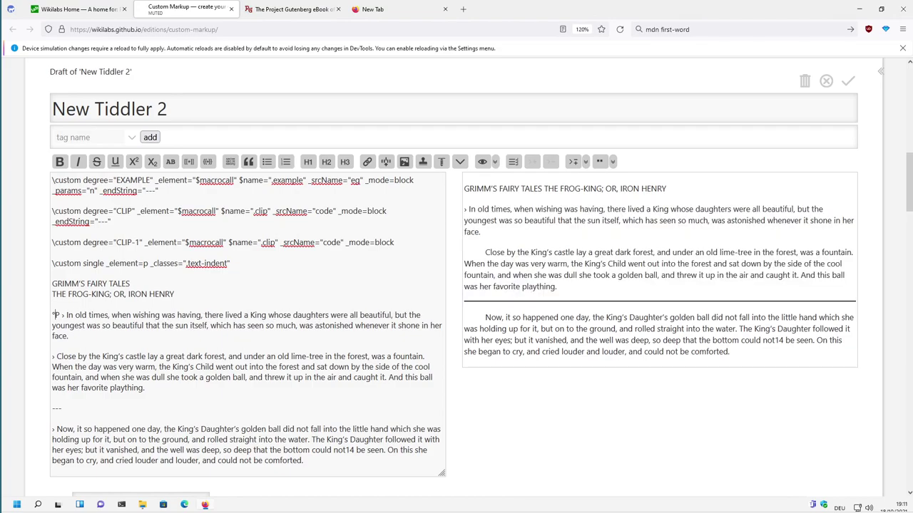
pyautogui.press('Delete')
pyautogui.write('EXAMPLE')
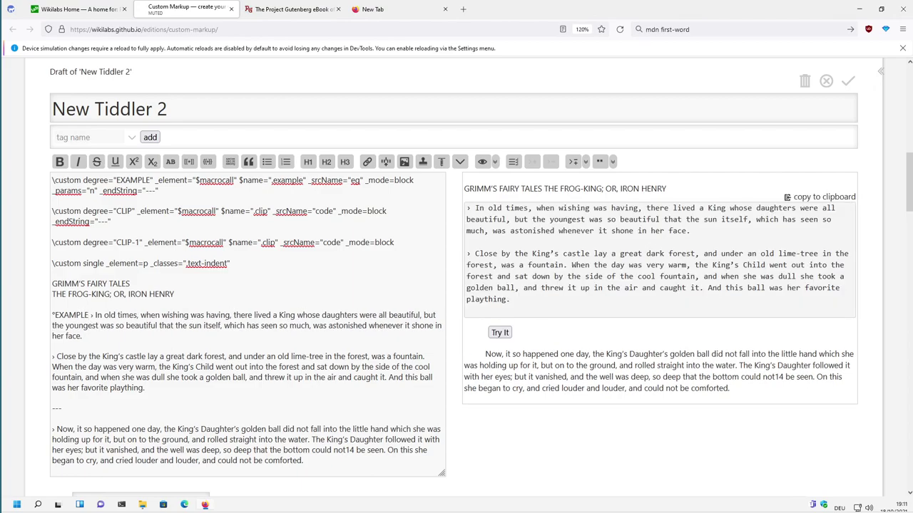
# Remove the --- line after the second paragraph and add one directly below the first, followed by a blank line
pyautogui.moveTo(158, 191); pyautogui.dragTo(143, 190)
pyautogui.moveTo(63, 408); pyautogui.dragTo(37, 404)
pyautogui.press('Delete')
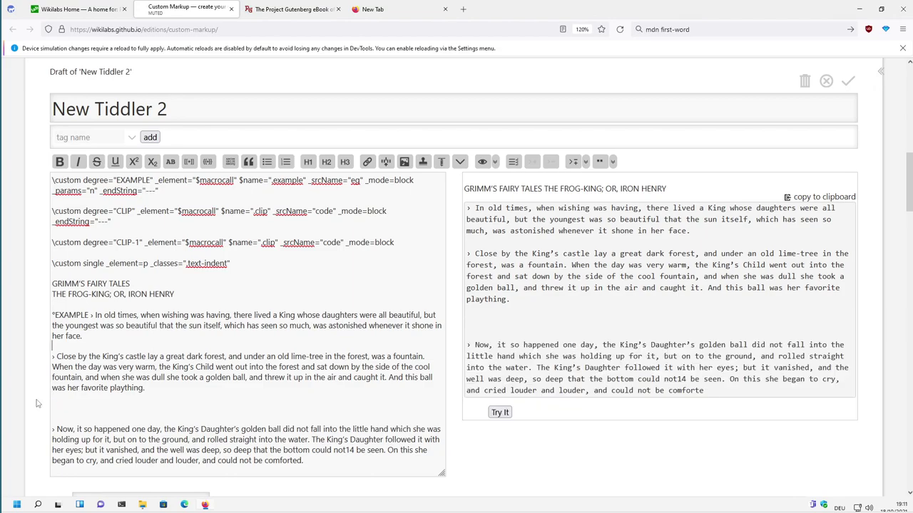
pyautogui.write('---')
pyautogui.press('Return')
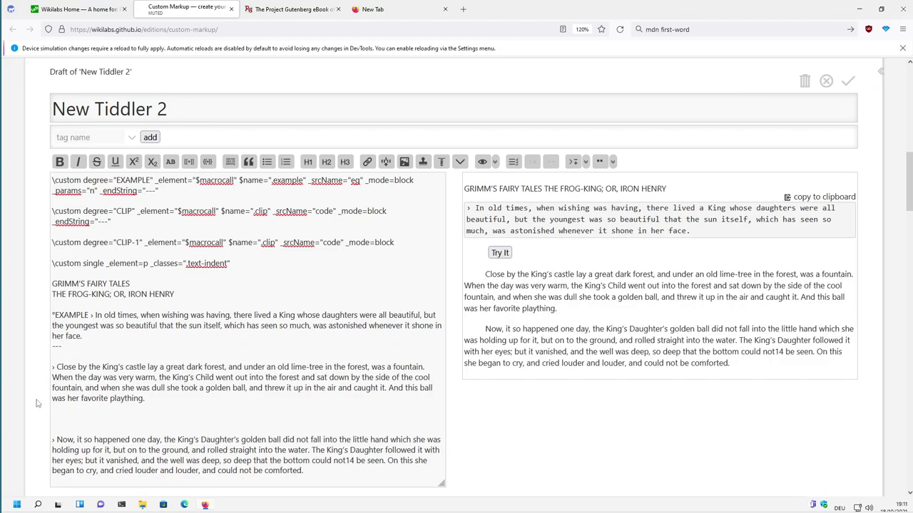
# Delete the surplus blank lines before the third paragraph together with its › marker
pyautogui.press('Down')
pyautogui.press('Delete')
pyautogui.press('Delete')
pyautogui.press('Delete')
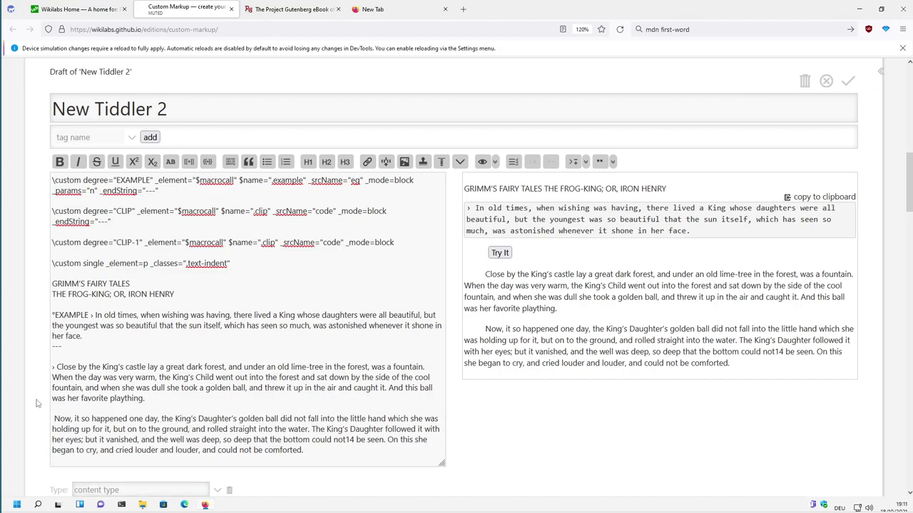
# Show the example's rendered result in the preview, hide it, and show it again
pyautogui.click(499, 256)
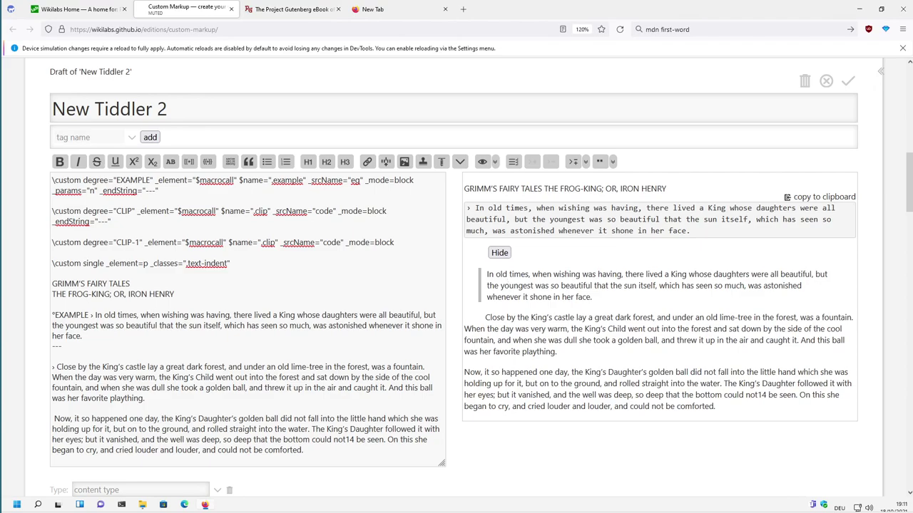
pyautogui.click(500, 254)
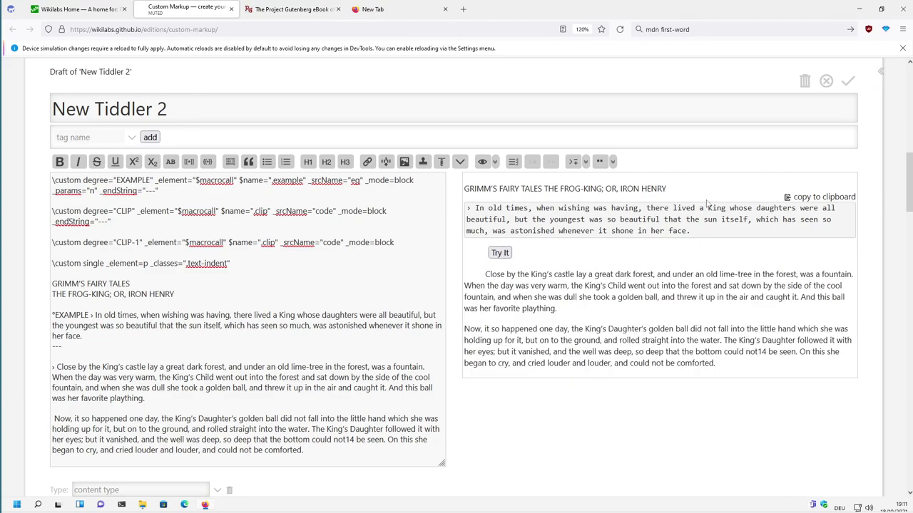
pyautogui.click(508, 255)
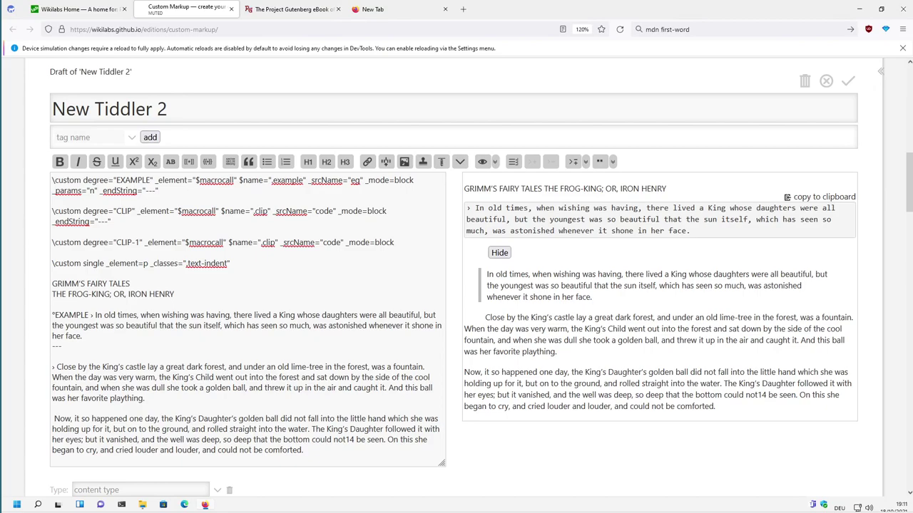
# Compare the °EXAMPLE block's marker and --- line with the first .example macro call's opening and closing in tiddlywiki.com's FieldMangler Widget (Examples) draft
pyautogui.moveTo(62, 347); pyautogui.dragTo(52, 315)
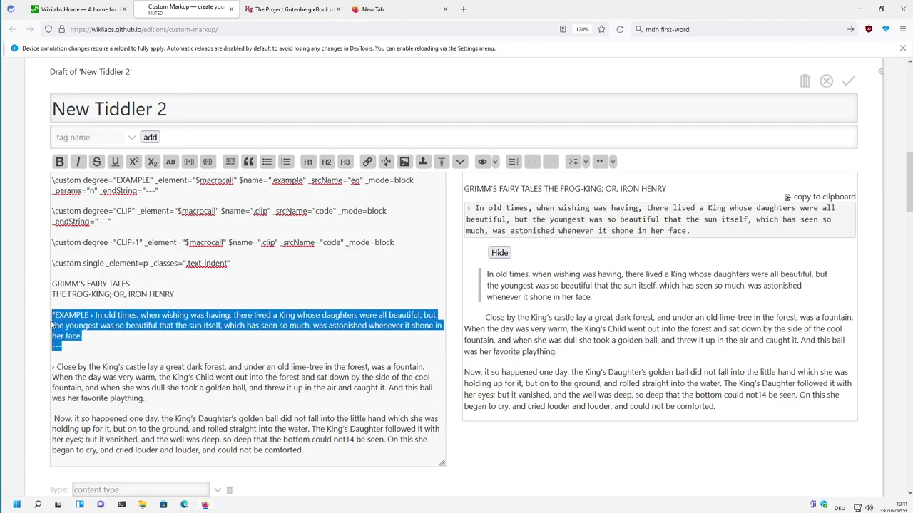
pyautogui.click(54, 322)
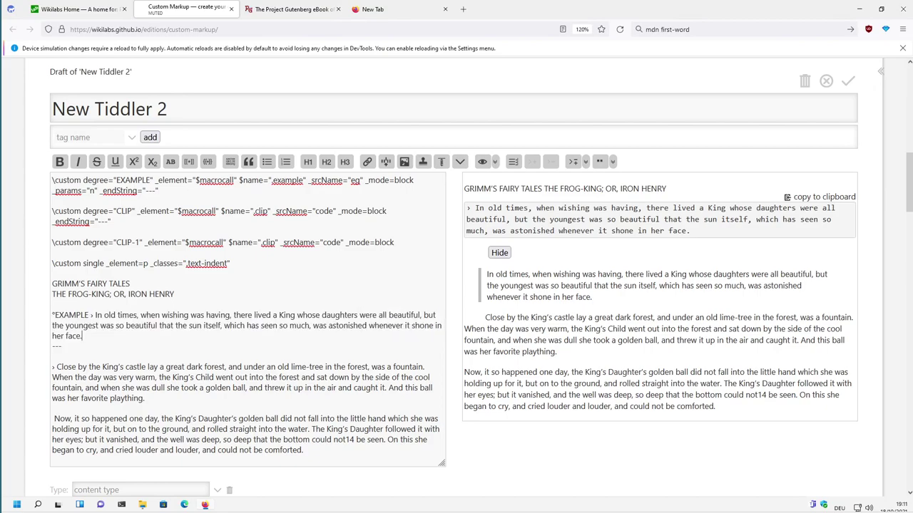
pyautogui.click(64, 315)
pyautogui.doubleClick(56, 346)
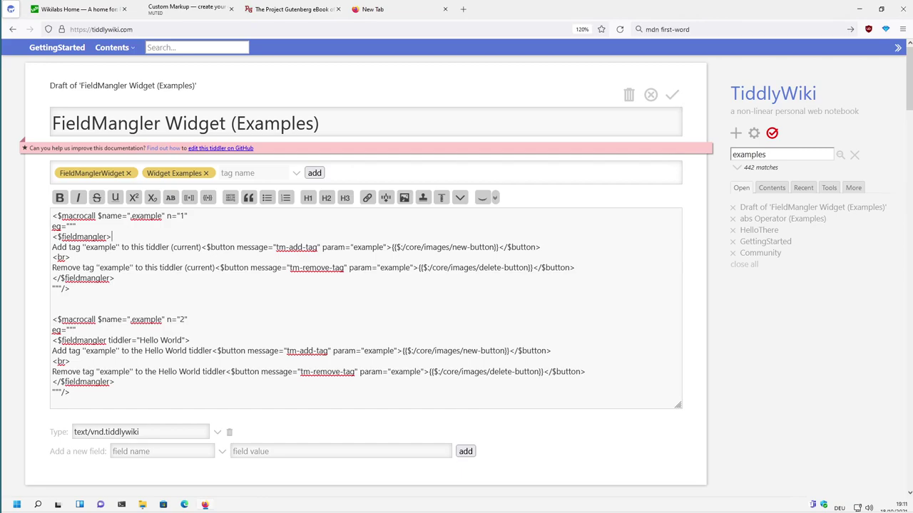
pyautogui.hotkey('ctrl', 'shift', 'Home')
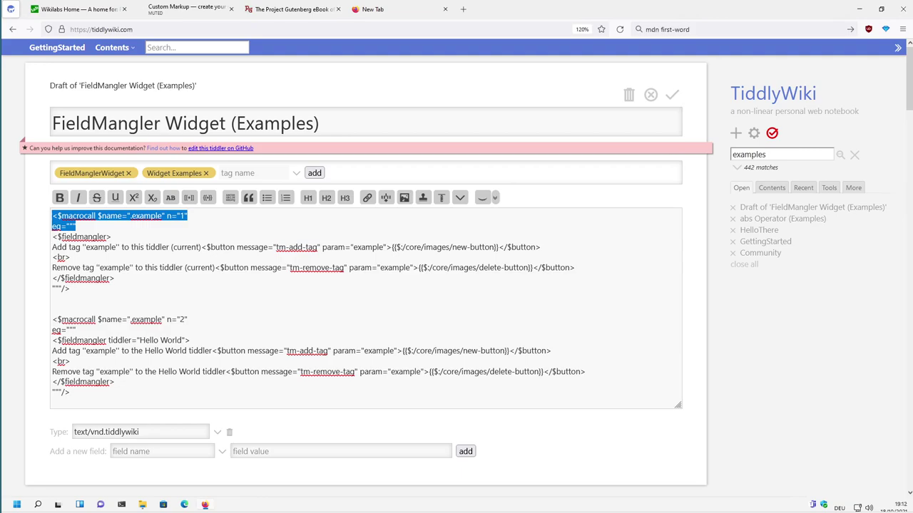
pyautogui.moveTo(70, 289); pyautogui.dragTo(53, 289)
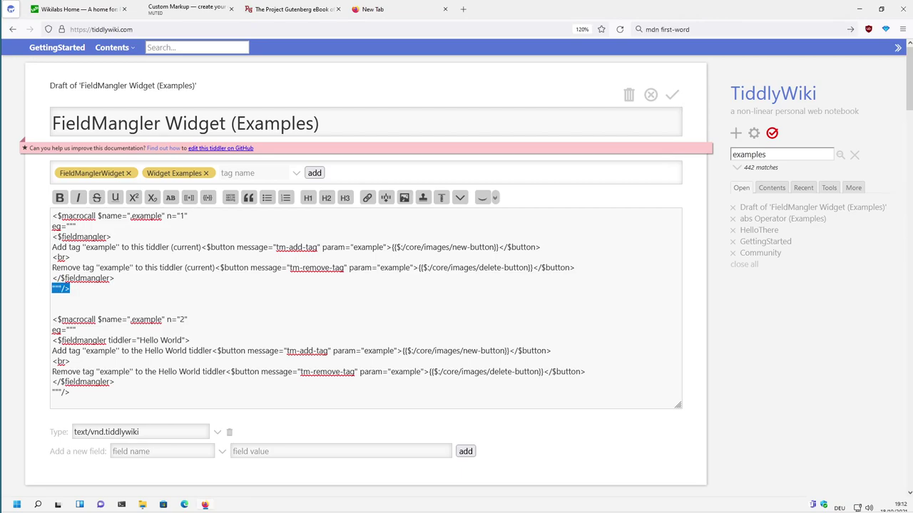
pyautogui.hotkey('ctrl', 'Tab')
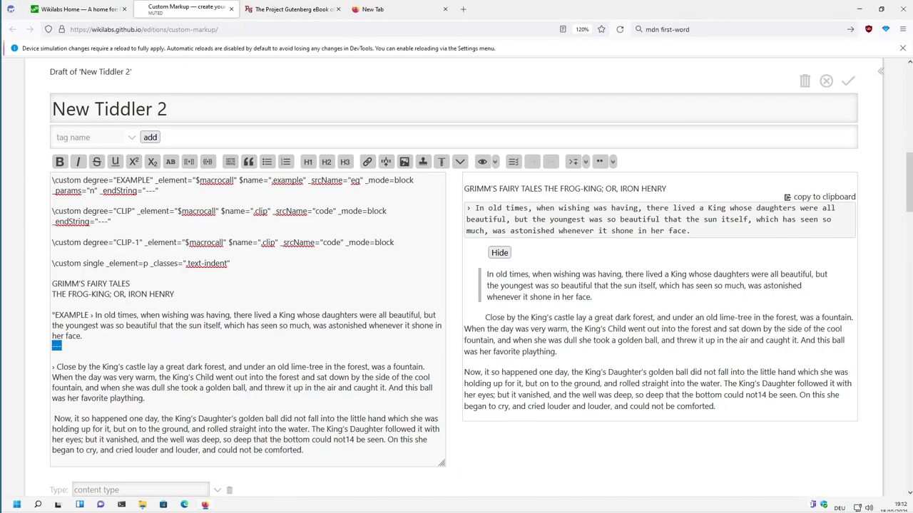
# Show the sidebar again and turn off the preview of the New Tiddler 2 draft
pyautogui.click(88, 315)
pyautogui.click(879, 73)
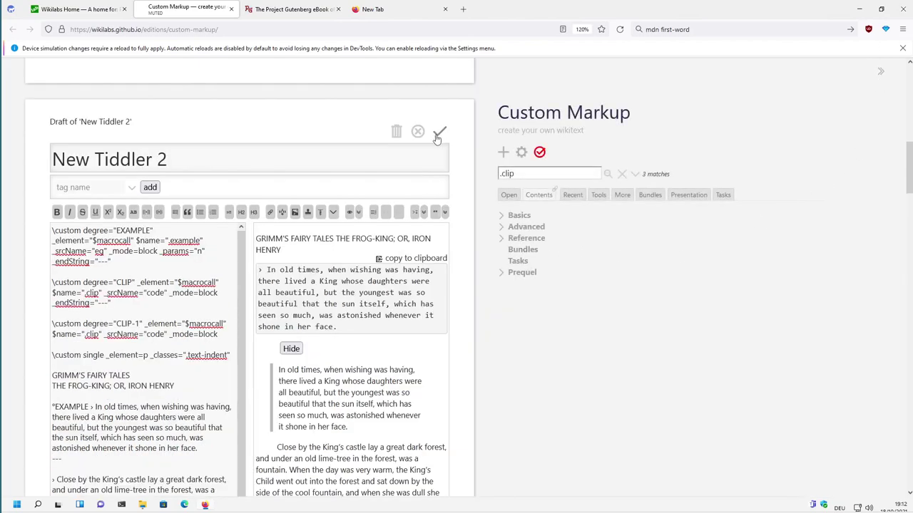
pyautogui.click(349, 212)
# Examine the EXAMPLE pragma's name and parameters alongside the °EXAMPLE marker and closing --- line in the text
pyautogui.moveTo(62, 230); pyautogui.dragTo(87, 230)
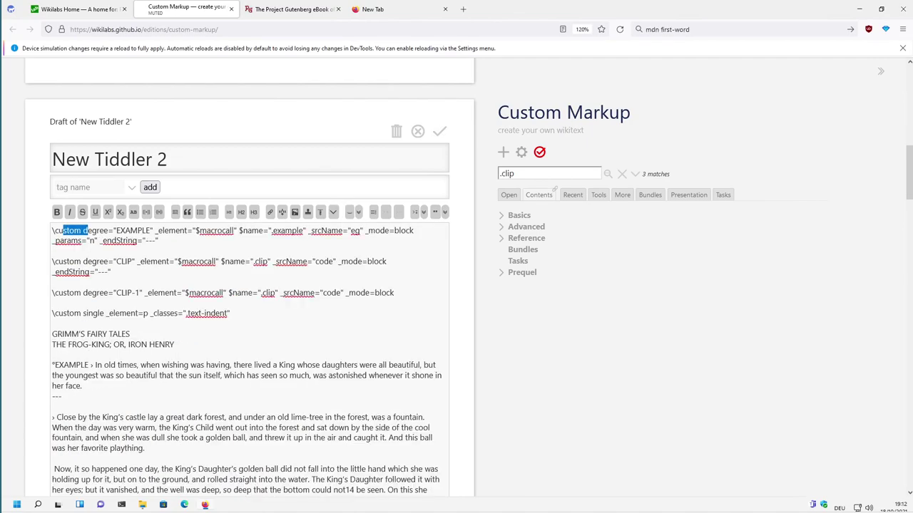
pyautogui.click(63, 230)
pyautogui.doubleClick(130, 230)
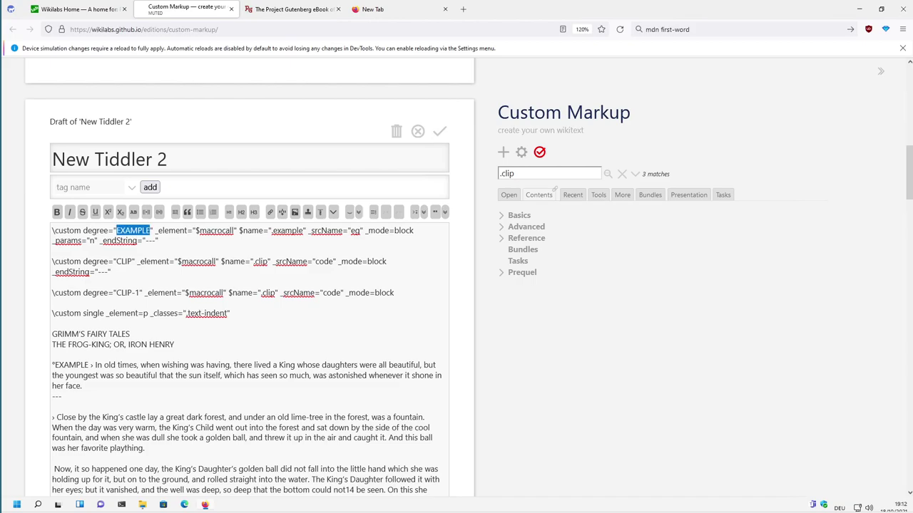
pyautogui.moveTo(155, 230)
pyautogui.mouseDown()
pyautogui.moveTo(185, 231)
pyautogui.moveTo(159, 240)
pyautogui.mouseUp()
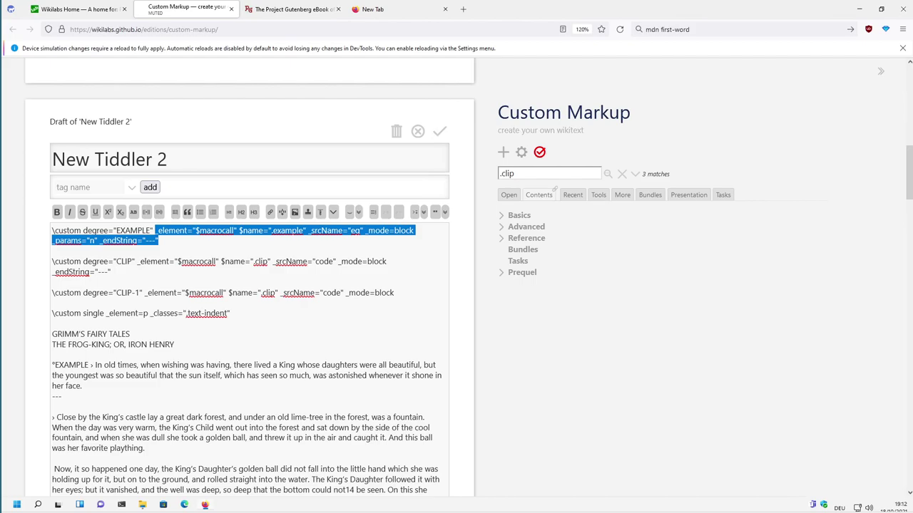
pyautogui.moveTo(90, 365); pyautogui.dragTo(49, 369)
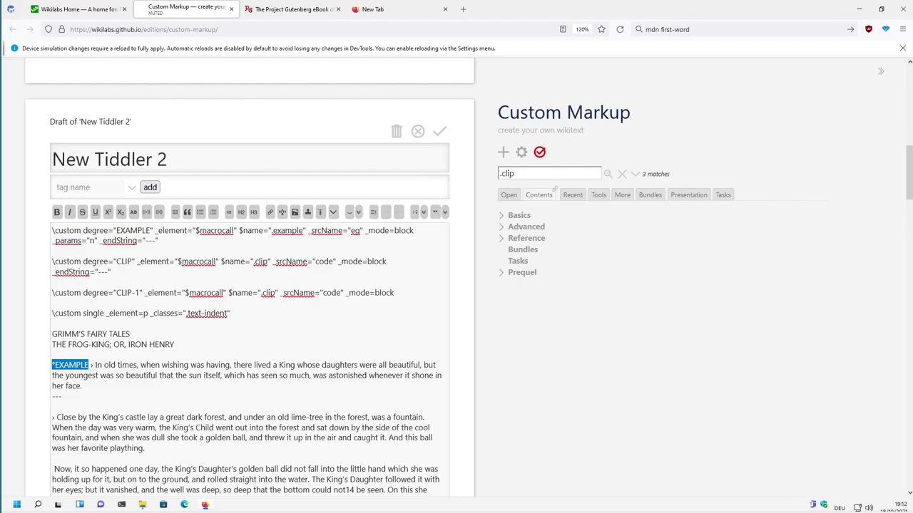
pyautogui.moveTo(91, 365); pyautogui.dragTo(52, 402)
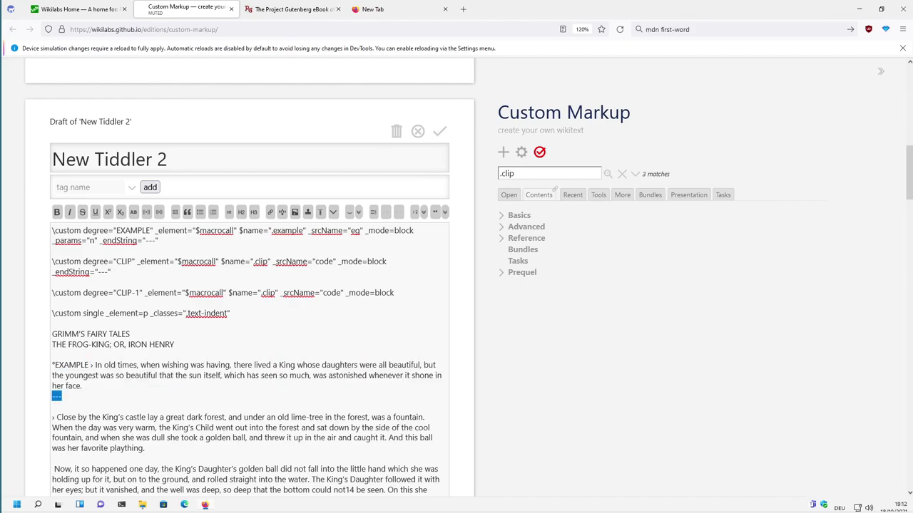
pyautogui.click(61, 397)
pyautogui.moveTo(87, 293); pyautogui.dragTo(100, 293)
pyautogui.click(82, 386)
# Open the Custom Markup presentation, go back to the Abstract Macros bullet, and advance to the Abstract Widgets bullet
pyautogui.click(687, 194)
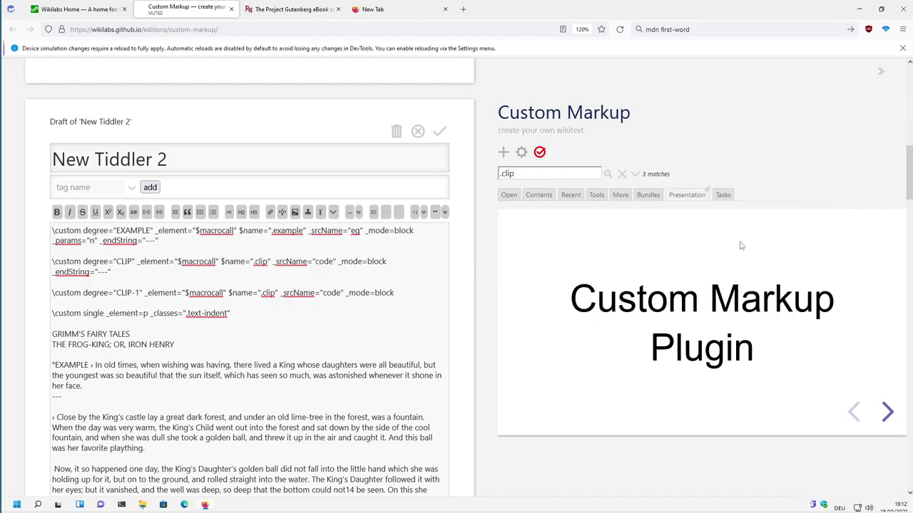
pyautogui.click(854, 415)
pyautogui.click(854, 416)
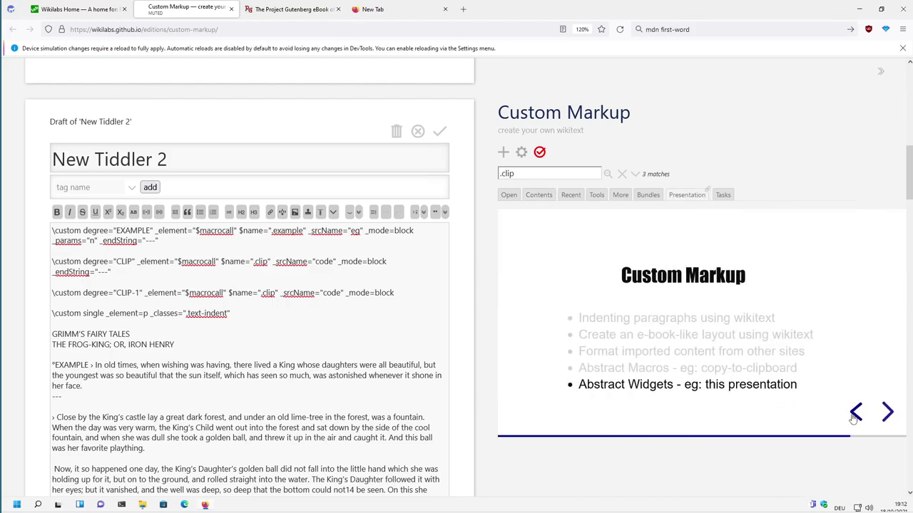
pyautogui.click(856, 412)
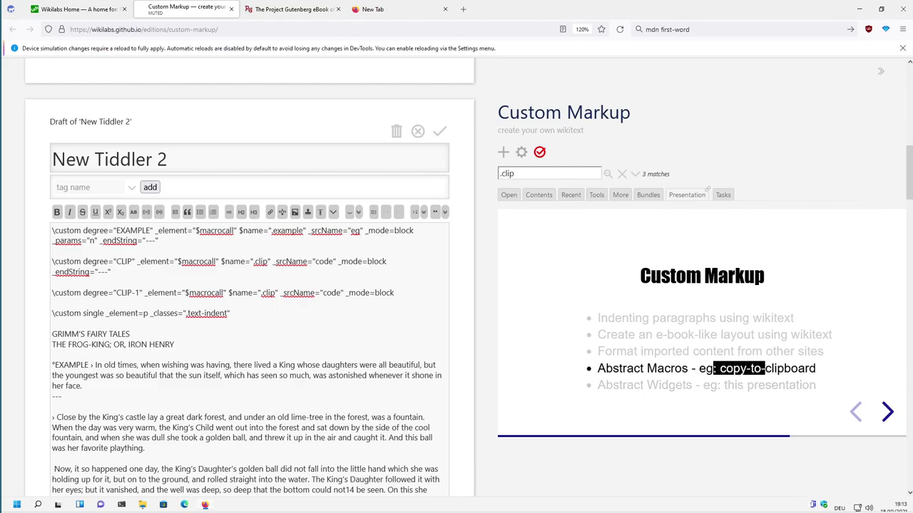
pyautogui.click(886, 413)
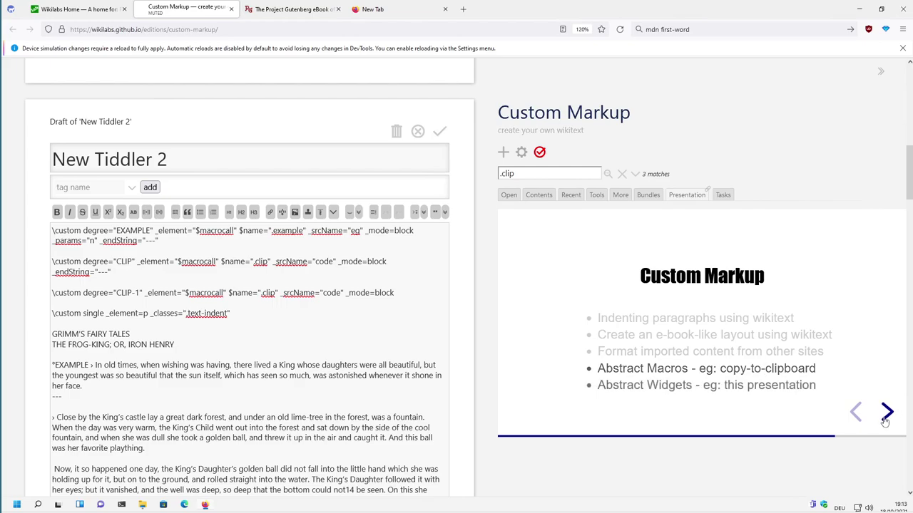